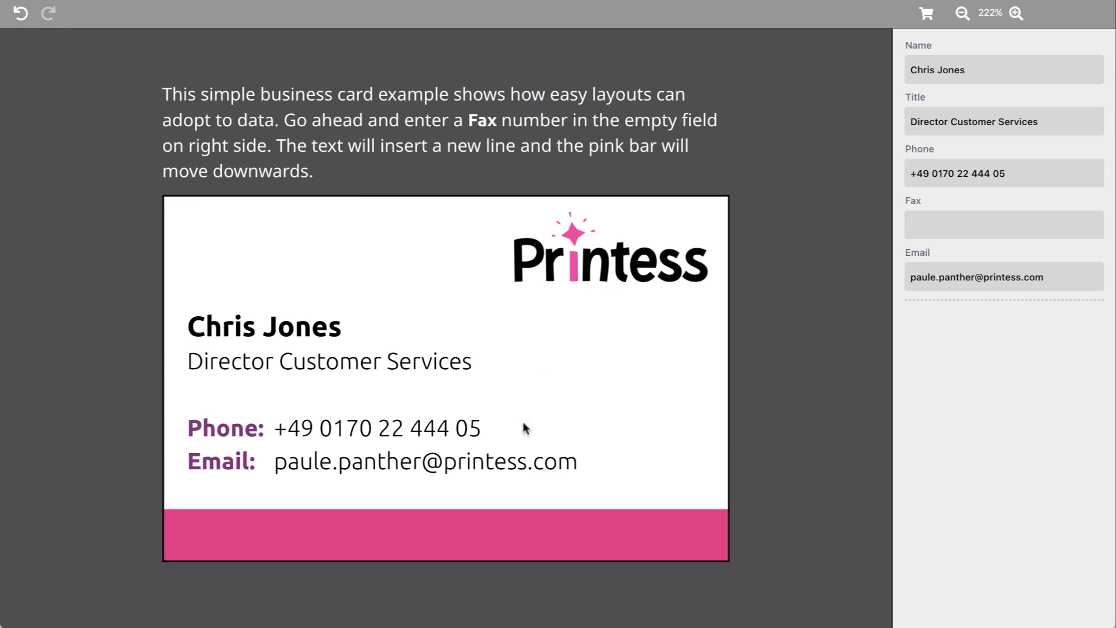
# Enter a test fax number in the business card form's Fax field and clear it again
pyautogui.click(984, 226)
pyautogui.write('12211')
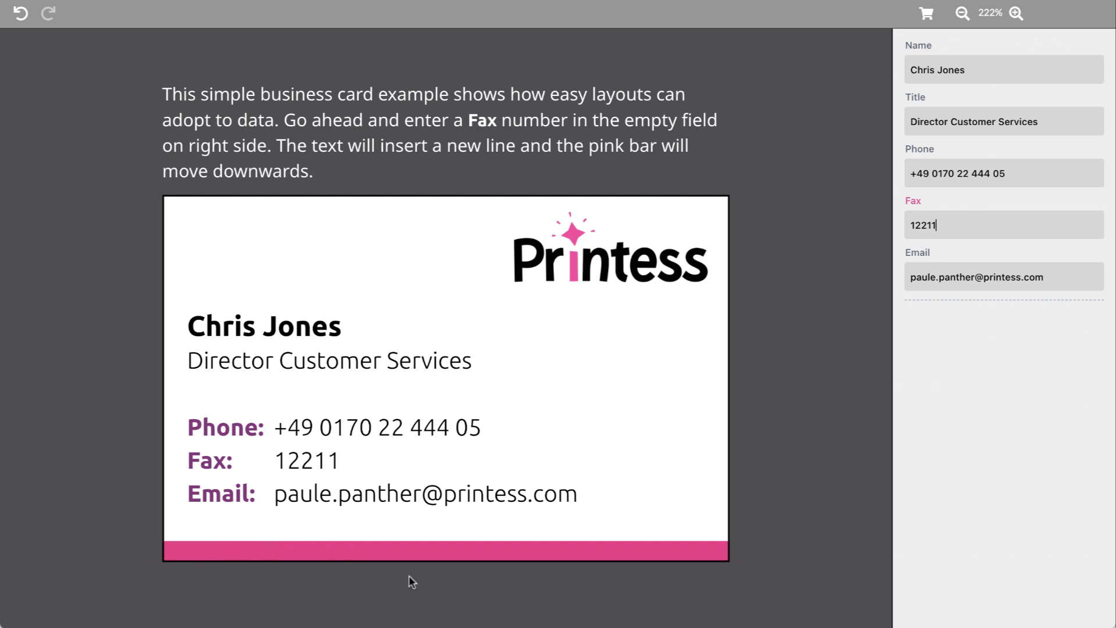
pyautogui.press('BackSpace')
pyautogui.press('BackSpace')
pyautogui.press('BackSpace')
pyautogui.press('BackSpace')
pyautogui.press('BackSpace')
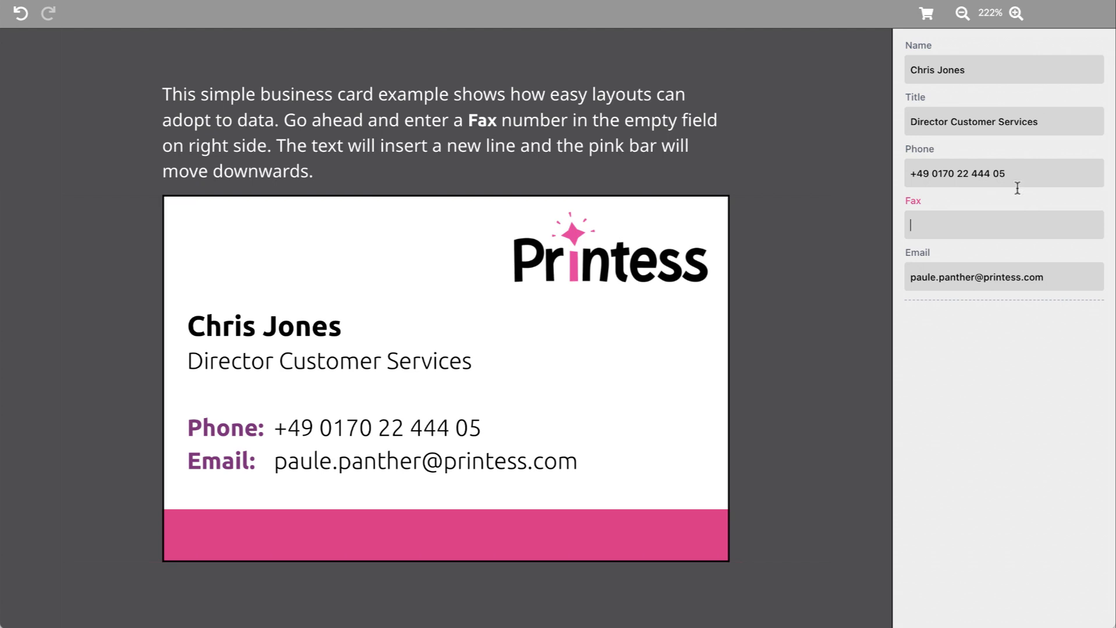
# Clear the Phone field on the business card form and undo the removal
pyautogui.moveTo(1021, 173); pyautogui.dragTo(890, 180)
pyautogui.press('BackSpace')
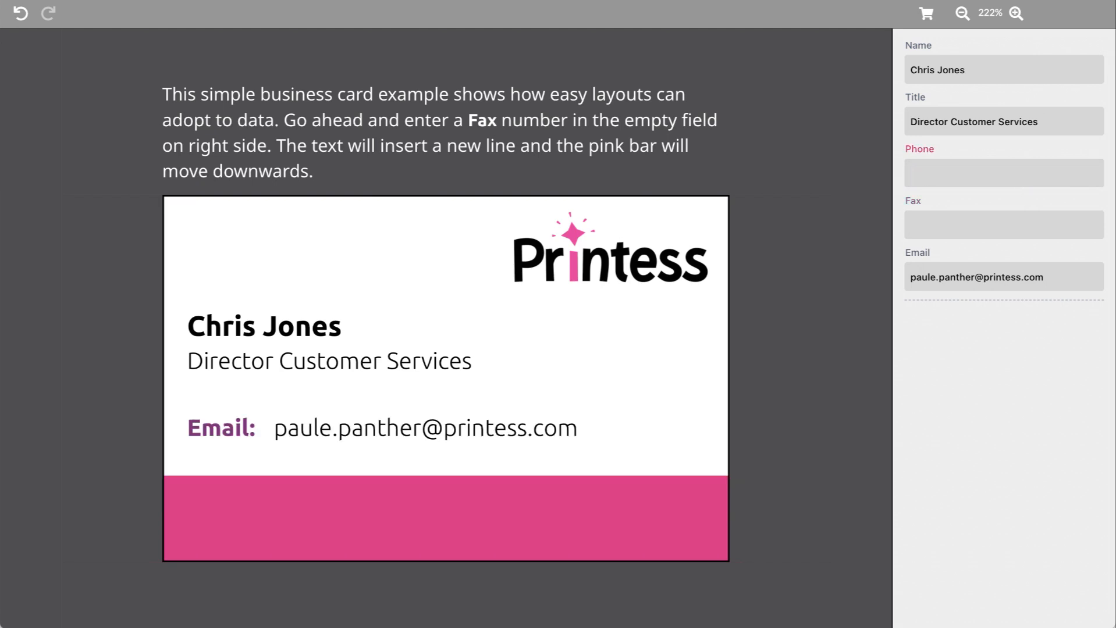
pyautogui.hotkey('ctrl', 'z')
pyautogui.click(859, 259)
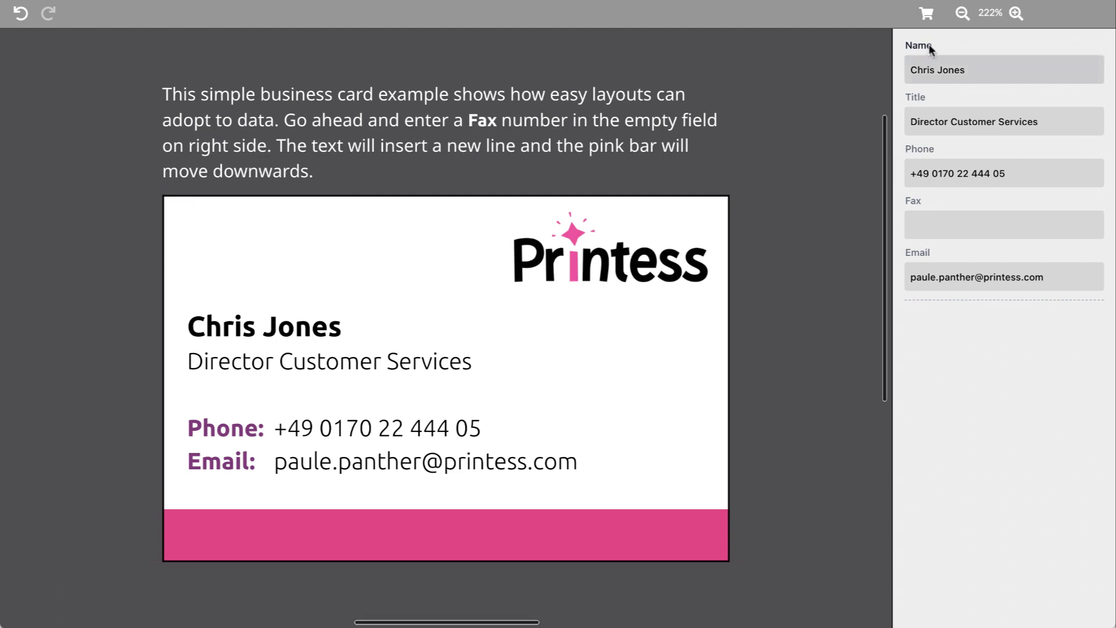
# Leave the buyer view for the template editor, narrow the side panel and display the document-level form fields
pyautogui.click(926, 15)
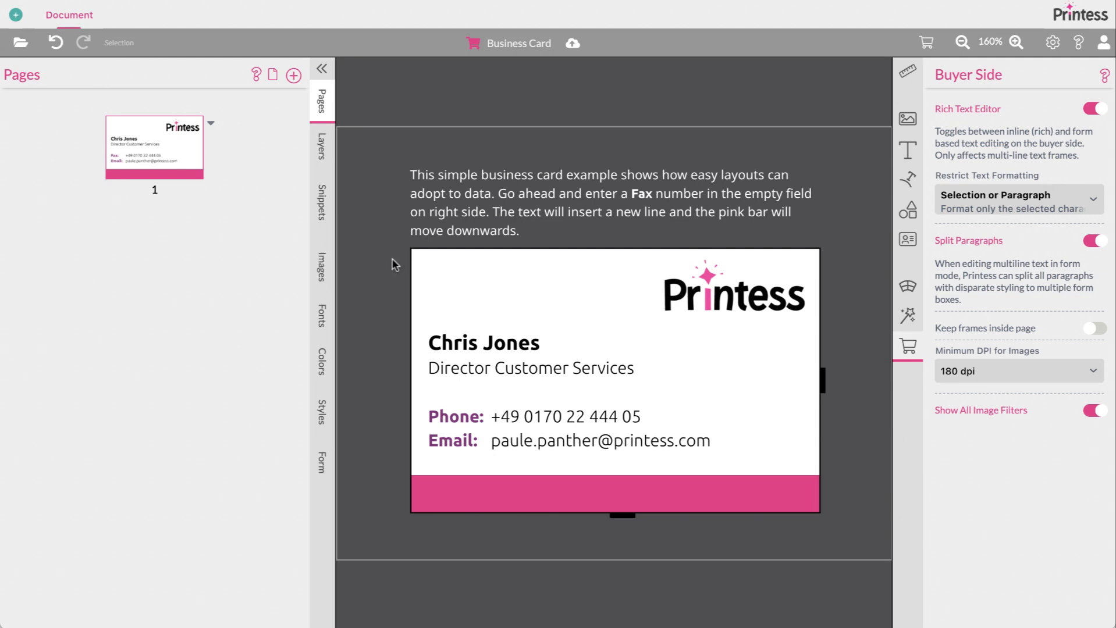
pyautogui.moveTo(337, 248); pyautogui.dragTo(244, 247)
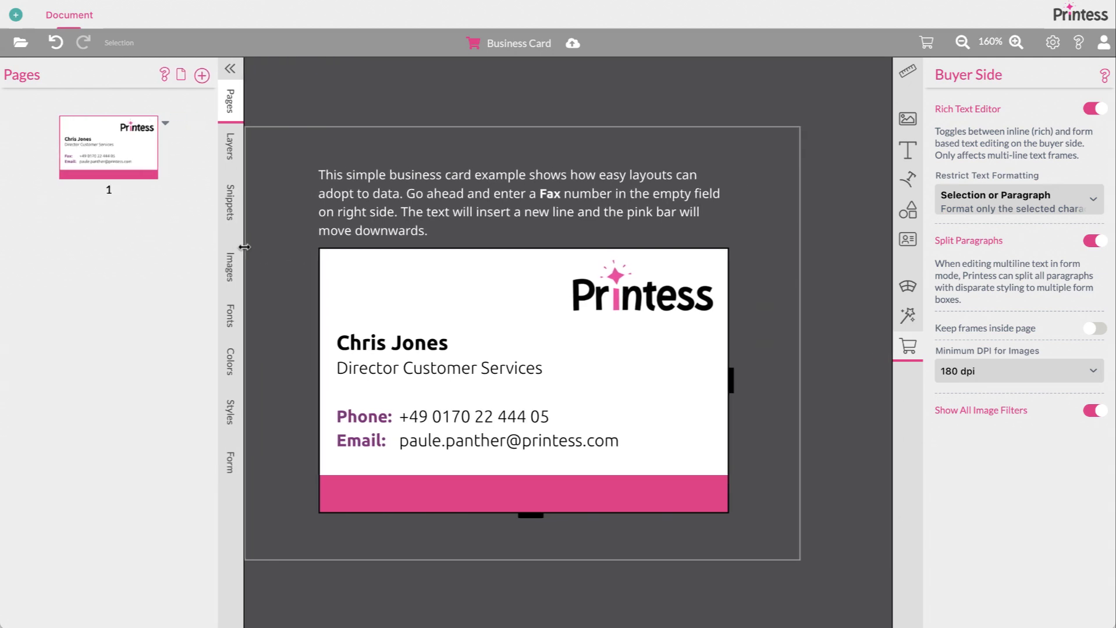
pyautogui.click(241, 468)
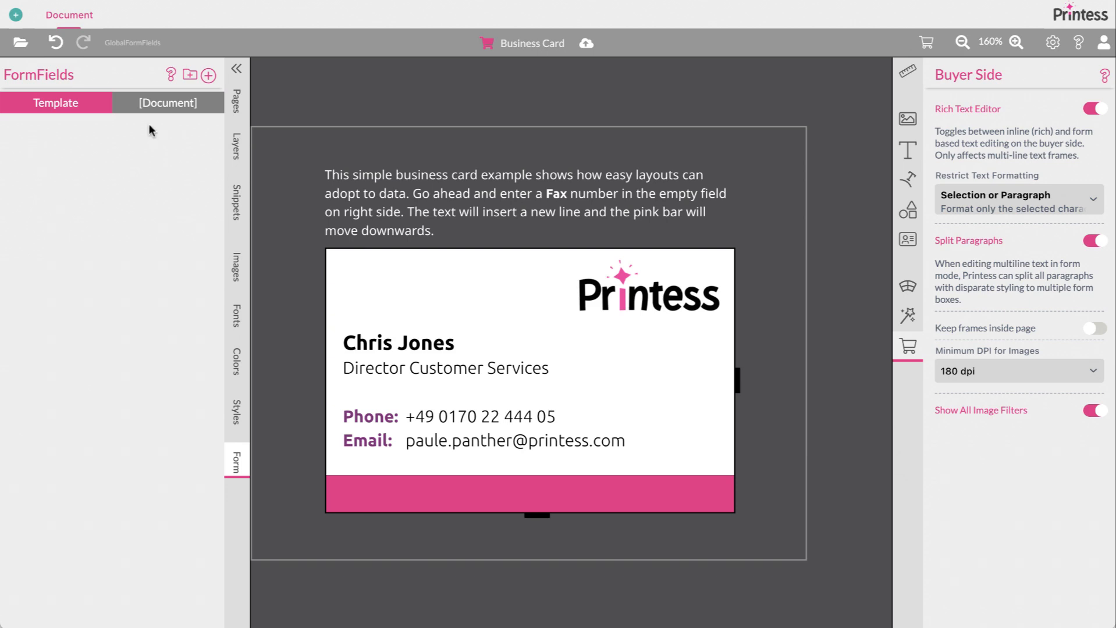
pyautogui.click(137, 103)
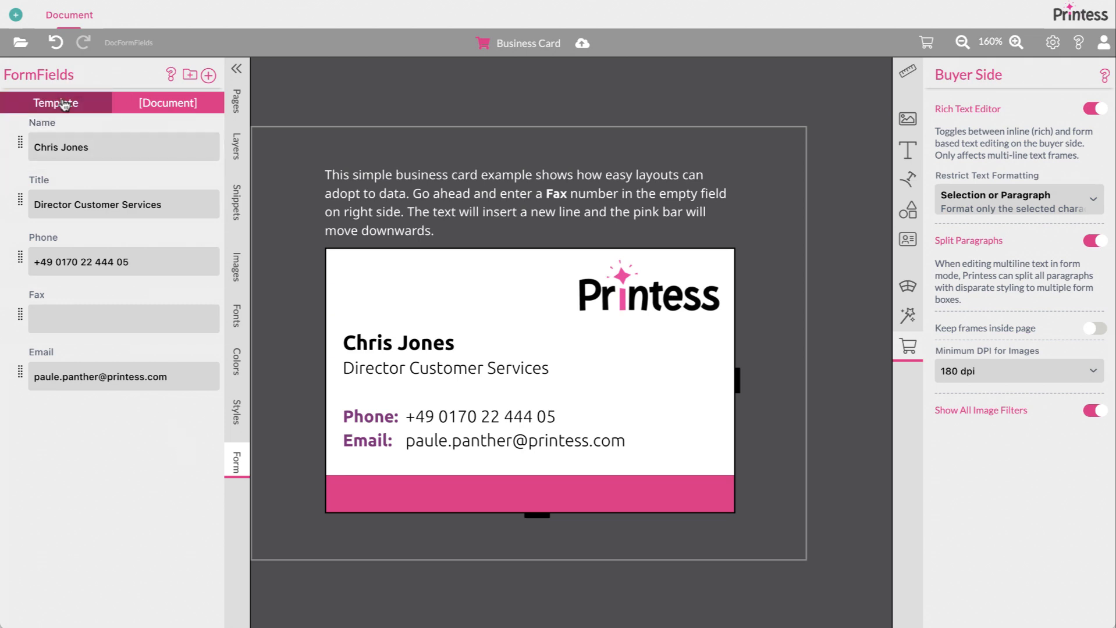
# Move the Name, Title, Phone, Fax and Email form fields together from the document level to the template level
pyautogui.rightClick(5, 151)
pyautogui.click(35, 419)
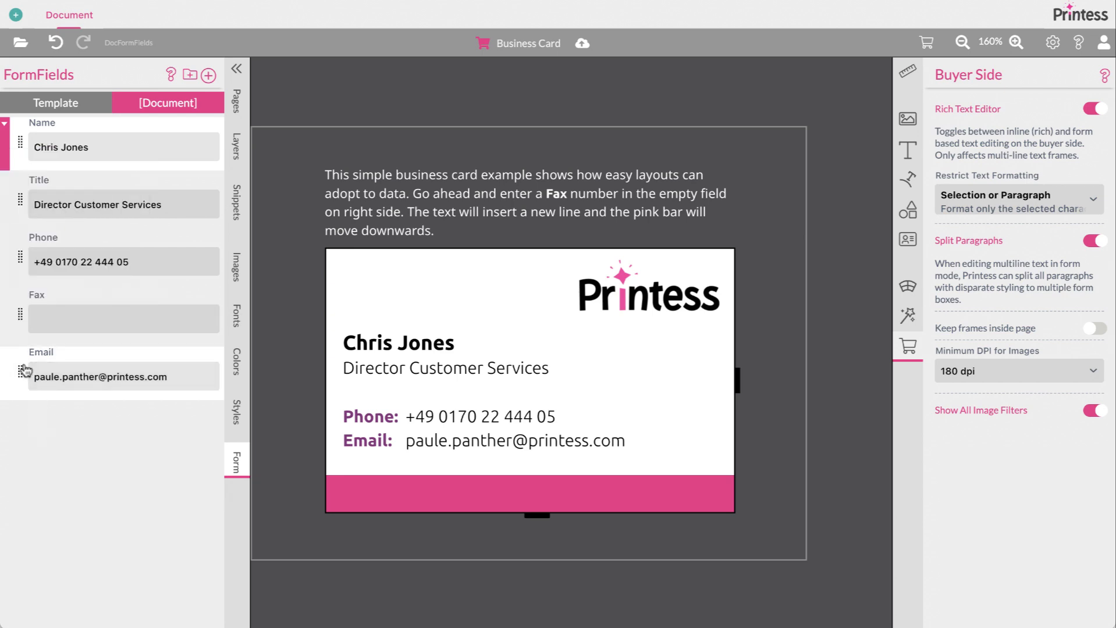
pyautogui.keyDown('ctrl'); pyautogui.click(24, 371); pyautogui.keyUp('ctrl')
pyautogui.keyDown('ctrl'); pyautogui.click(20, 314); pyautogui.keyUp('ctrl')
pyautogui.keyDown('ctrl'); pyautogui.click(18, 267); pyautogui.keyUp('ctrl')
pyautogui.keyDown('ctrl'); pyautogui.click(17, 208); pyautogui.keyUp('ctrl')
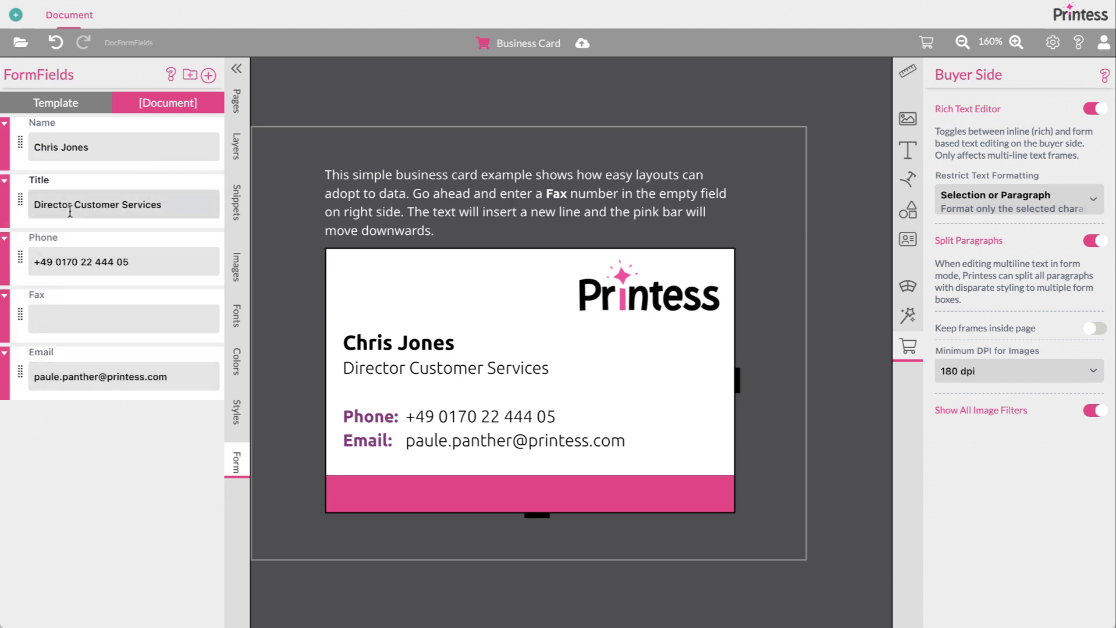
pyautogui.rightClick(20, 204)
pyautogui.click(37, 241)
pyautogui.press('Delete')
pyautogui.click(64, 103)
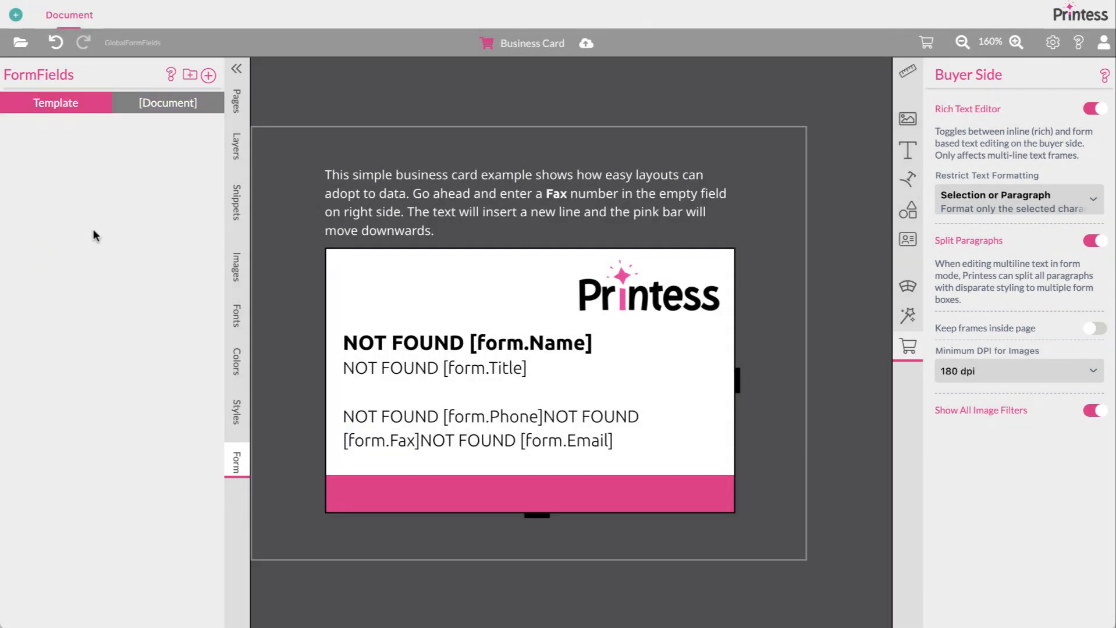
pyautogui.hotkey('ctrl', 'v')
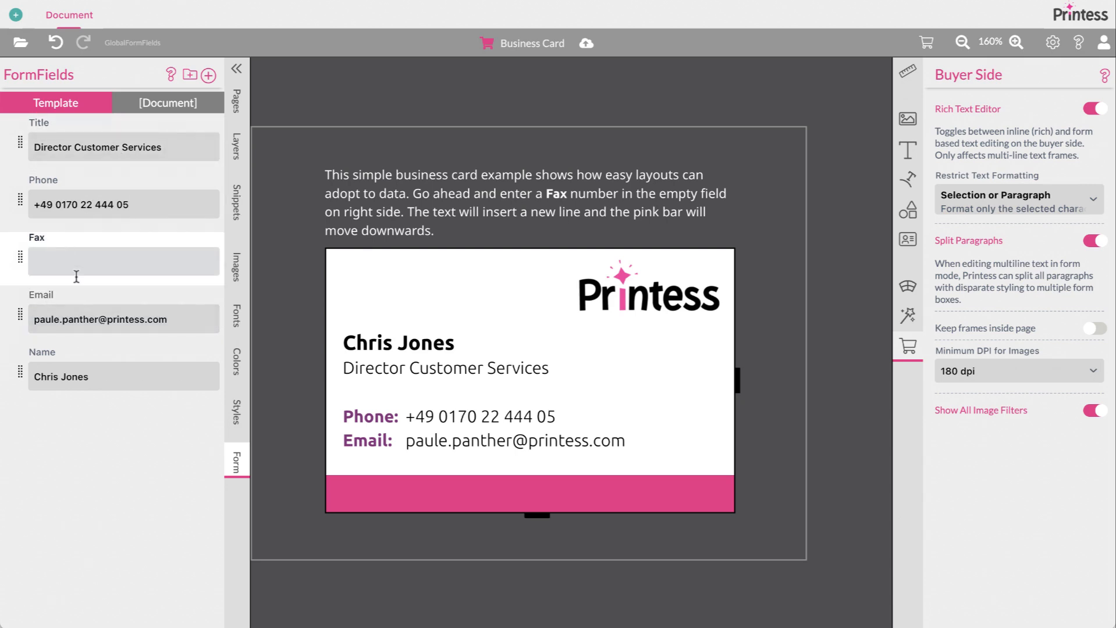
# Test the template-level Name field by appending "ss" and remove the extra letters
pyautogui.click(101, 378)
pyautogui.write('ss')
pyautogui.press('BackSpace')
pyautogui.press('BackSpace')
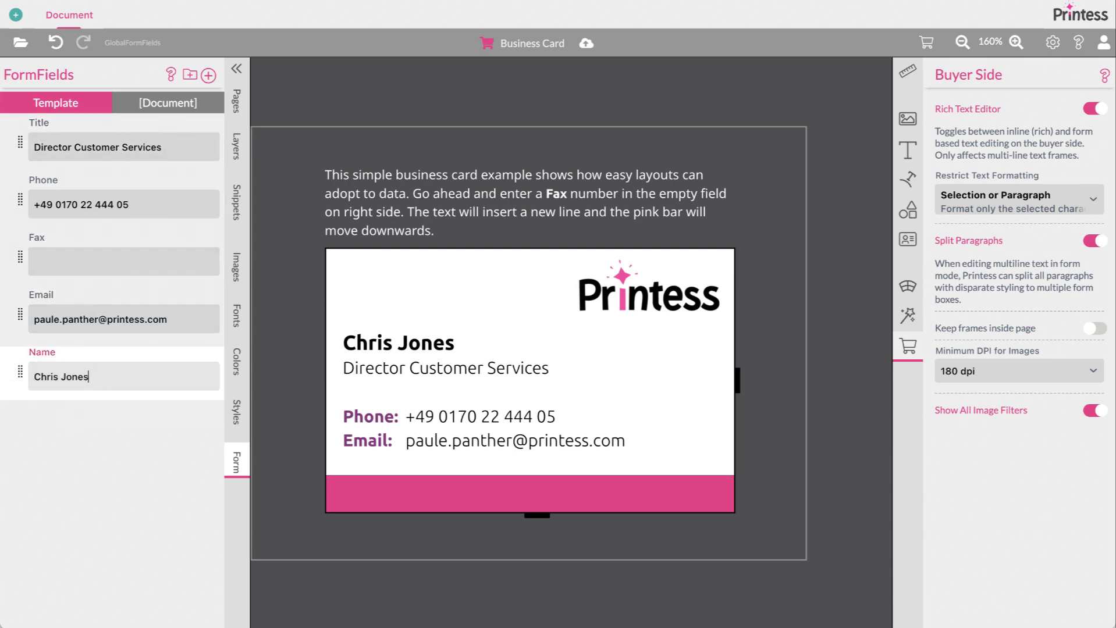
# Open the card's main text frame for editing to view its form-field placeholders, and close the text editor
pyautogui.click(422, 367)
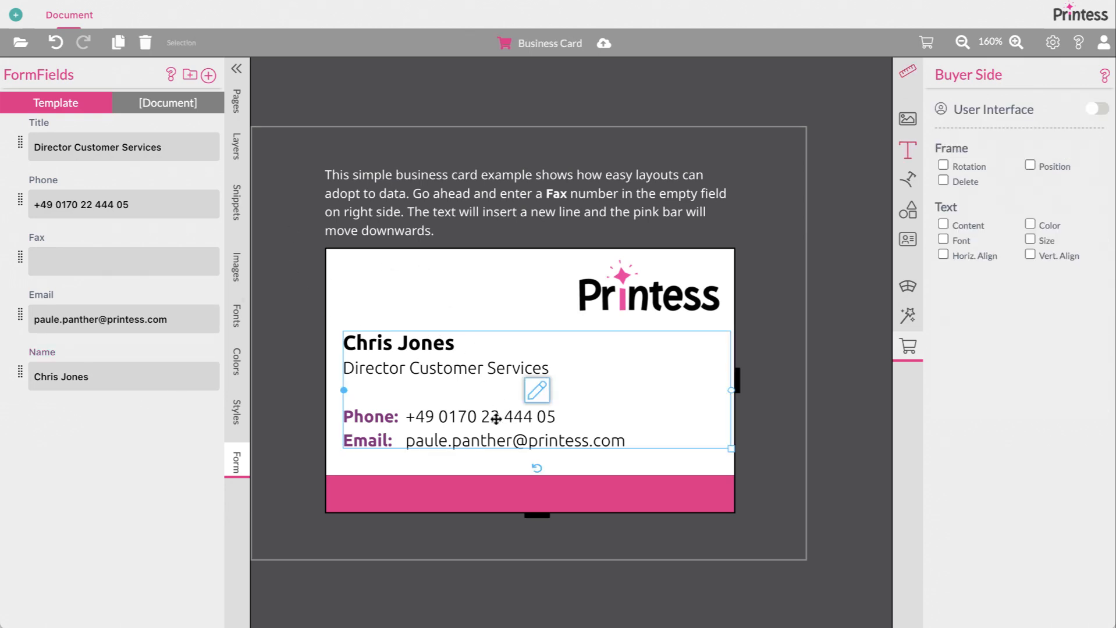
pyautogui.click(537, 392)
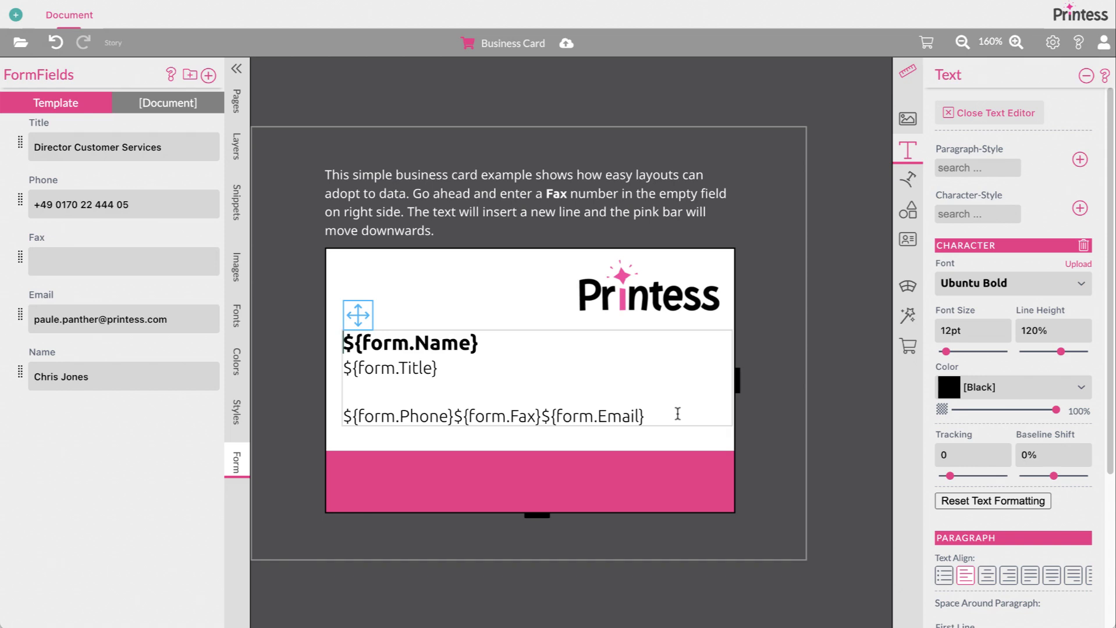
pyautogui.press('Escape')
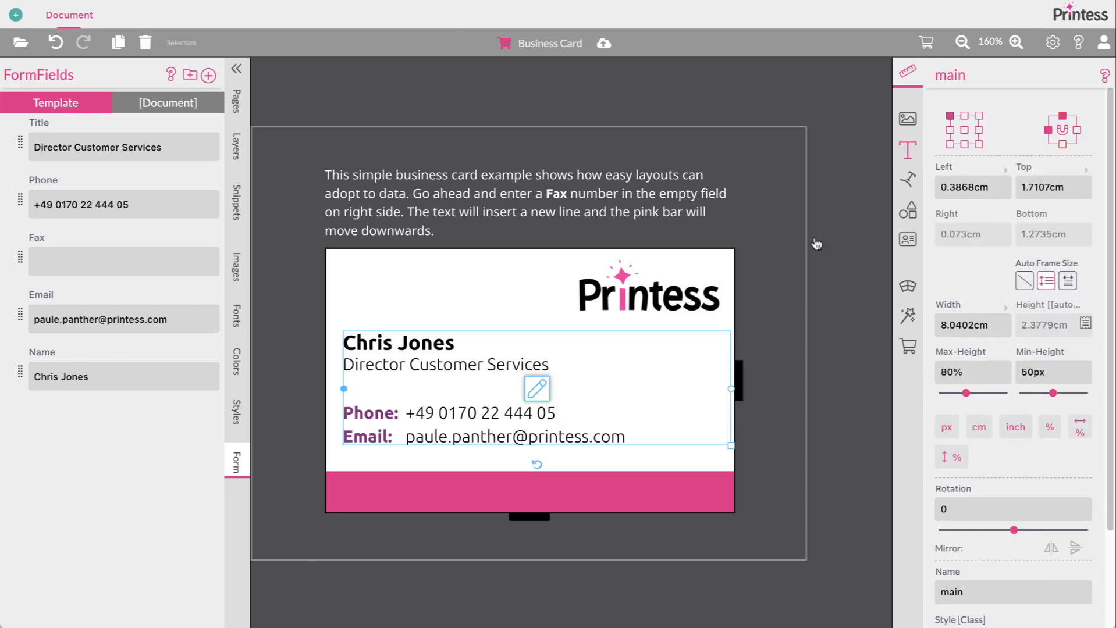
# Turn on Show Styles and set the document's Show Frames value to 78
pyautogui.click(1053, 42)
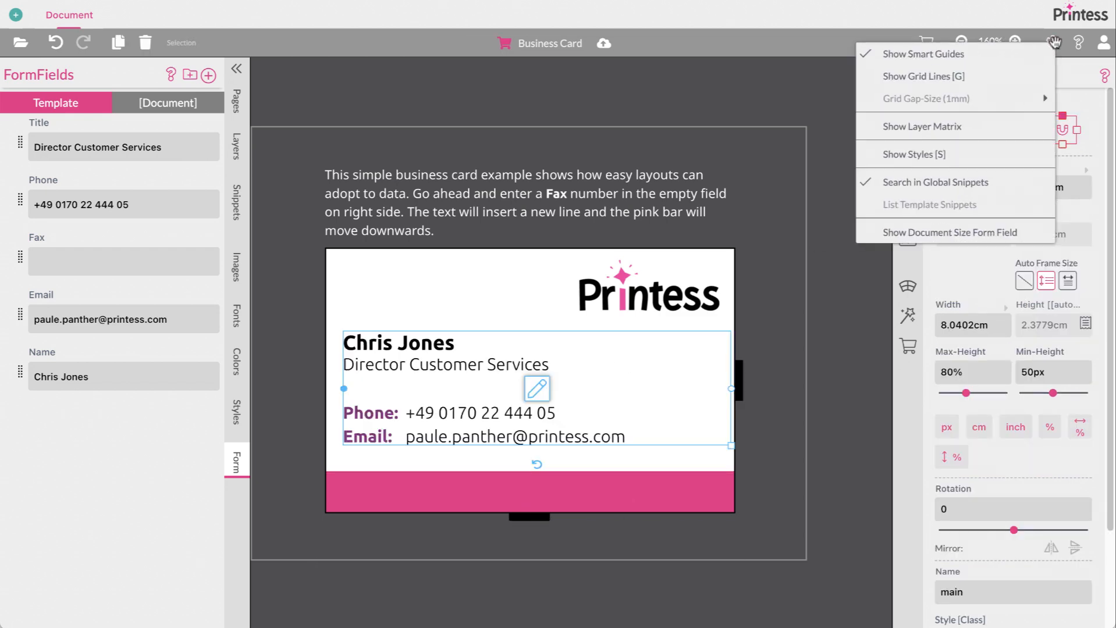
pyautogui.click(969, 156)
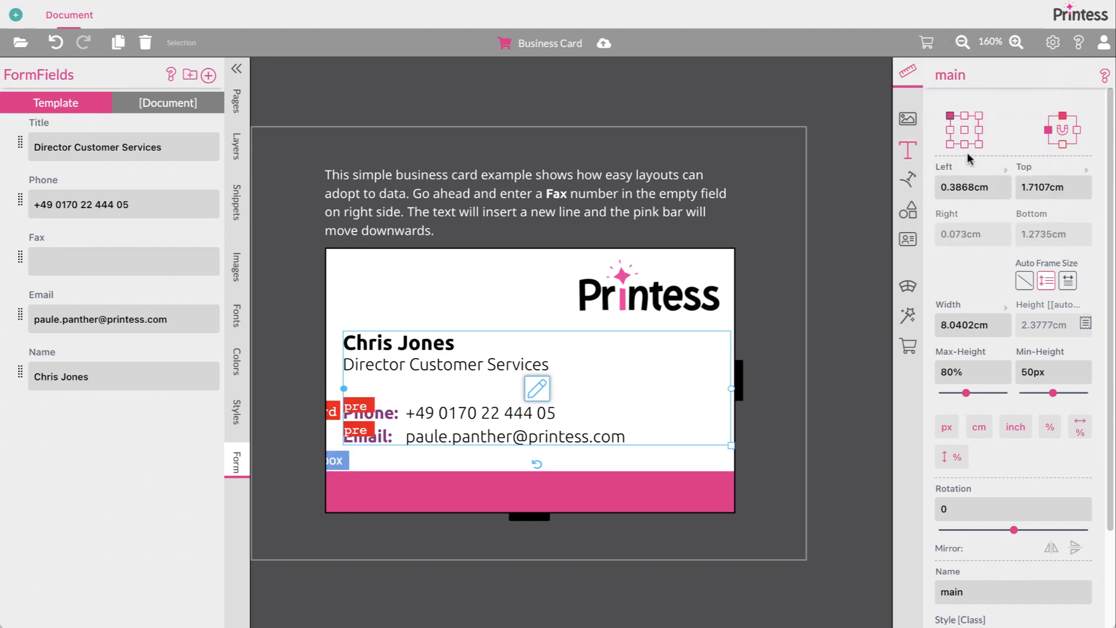
pyautogui.click(771, 486)
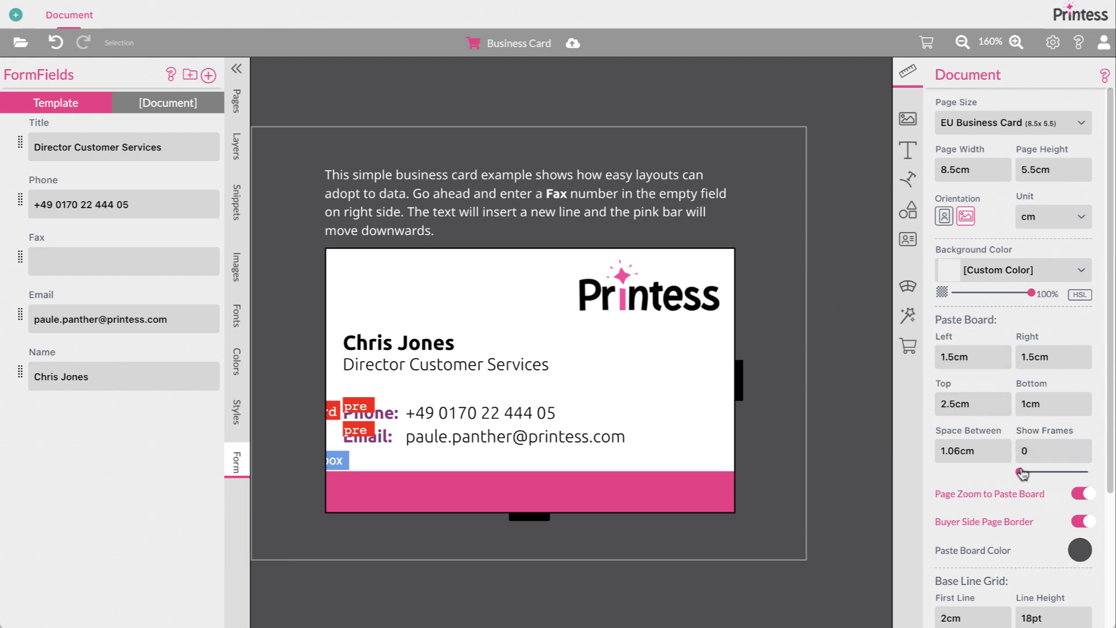
pyautogui.moveTo(1022, 474); pyautogui.dragTo(1075, 473)
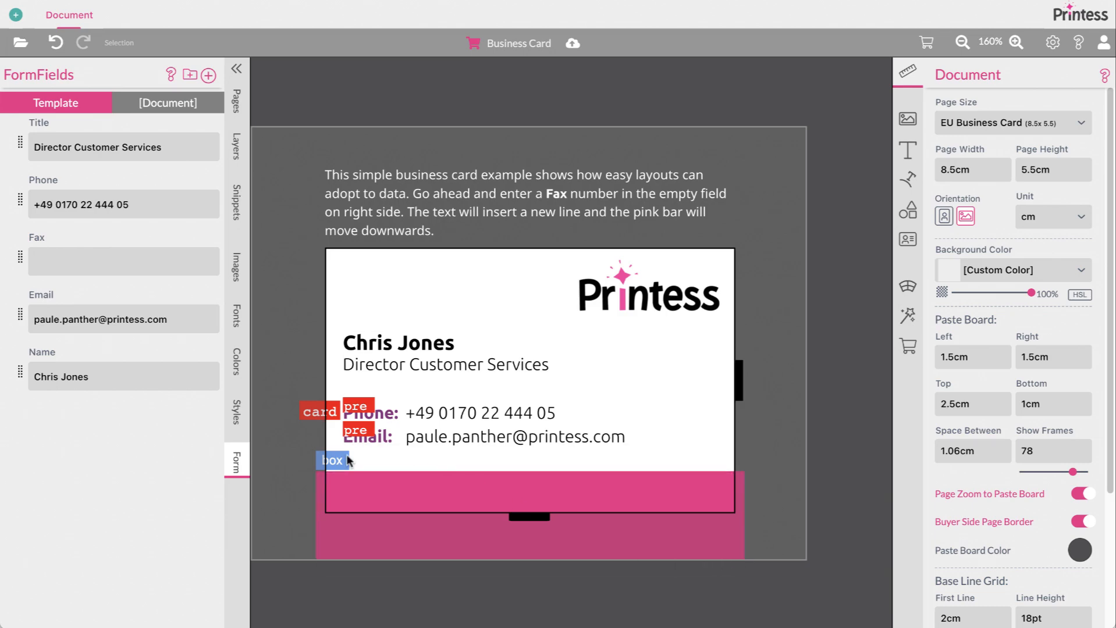
# Inspect the paragraph styles applied to the name, title and contact lines in the main text frame
pyautogui.scroll(5, 348, 461)
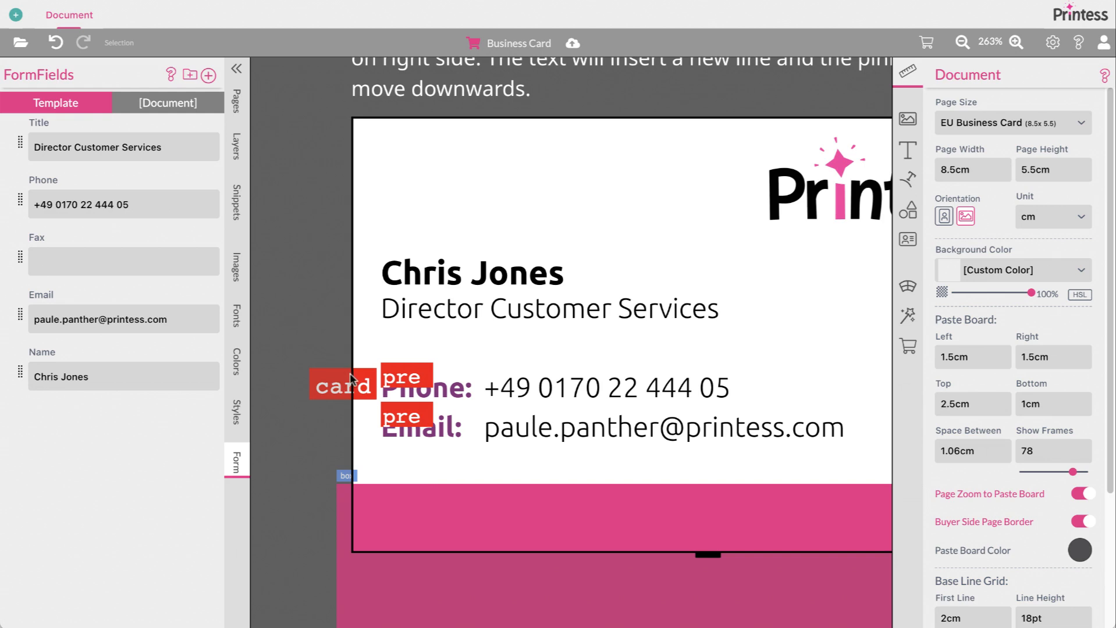
pyautogui.click(483, 364)
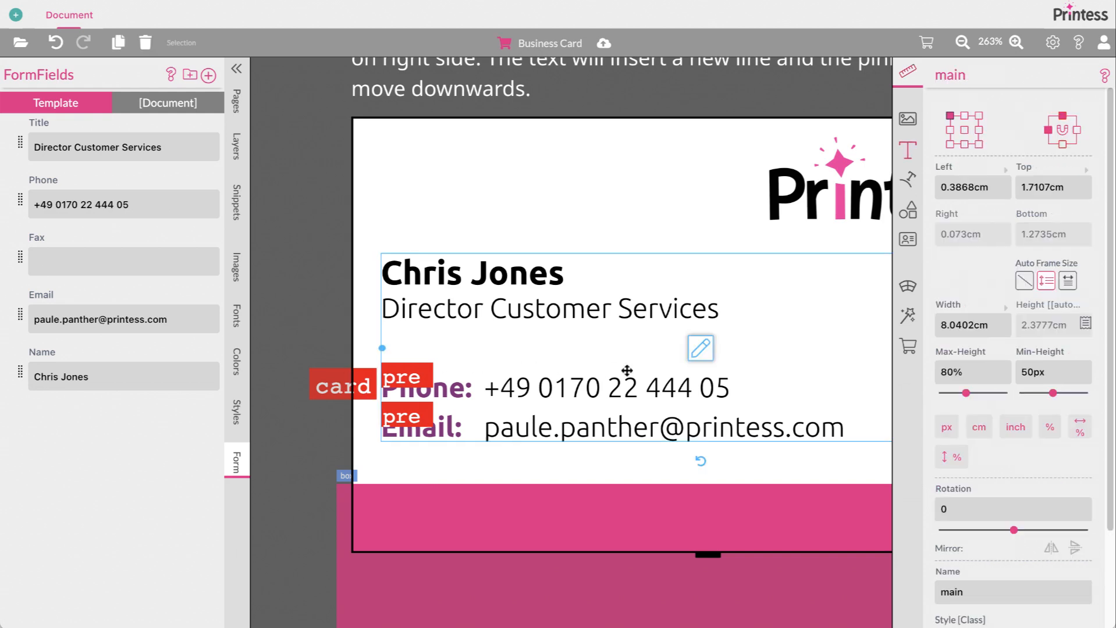
pyautogui.click(700, 349)
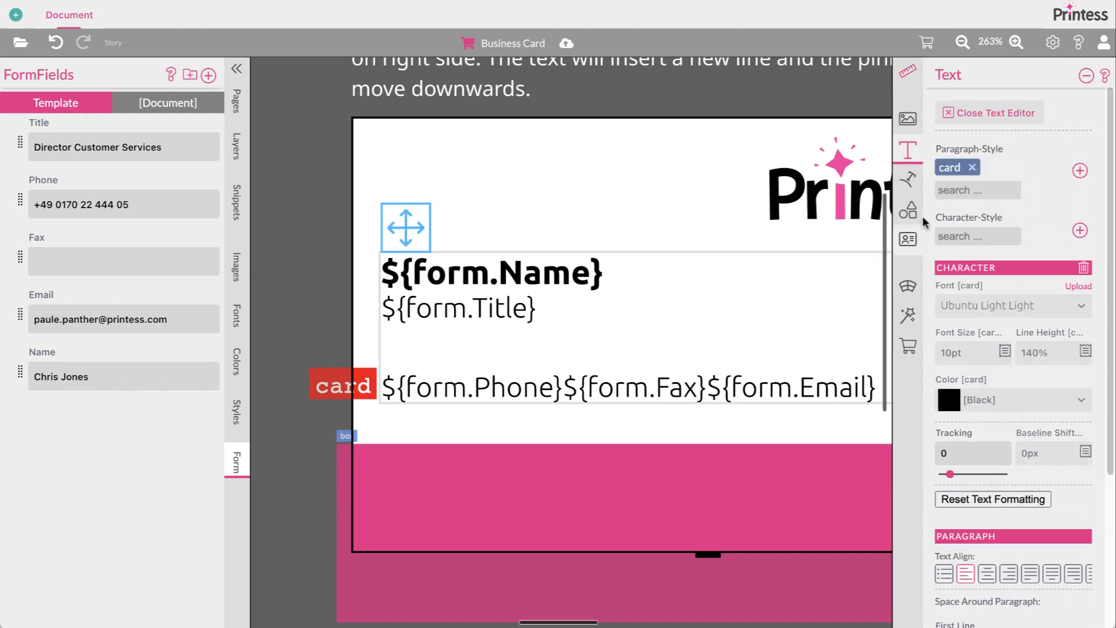
pyautogui.click(549, 299)
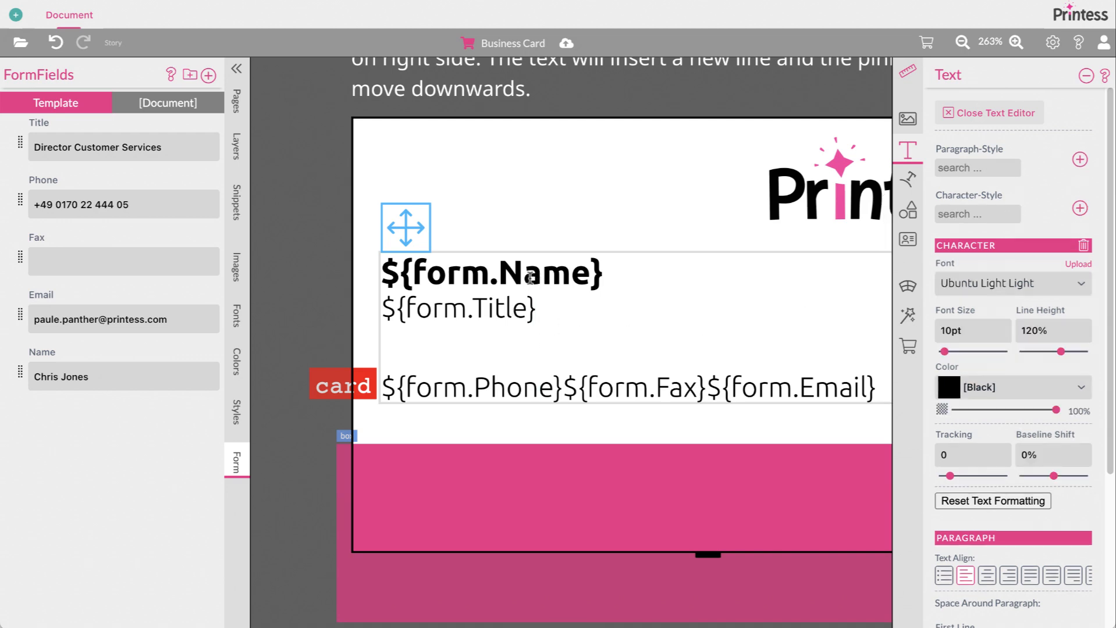
pyautogui.click(528, 276)
pyautogui.click(565, 381)
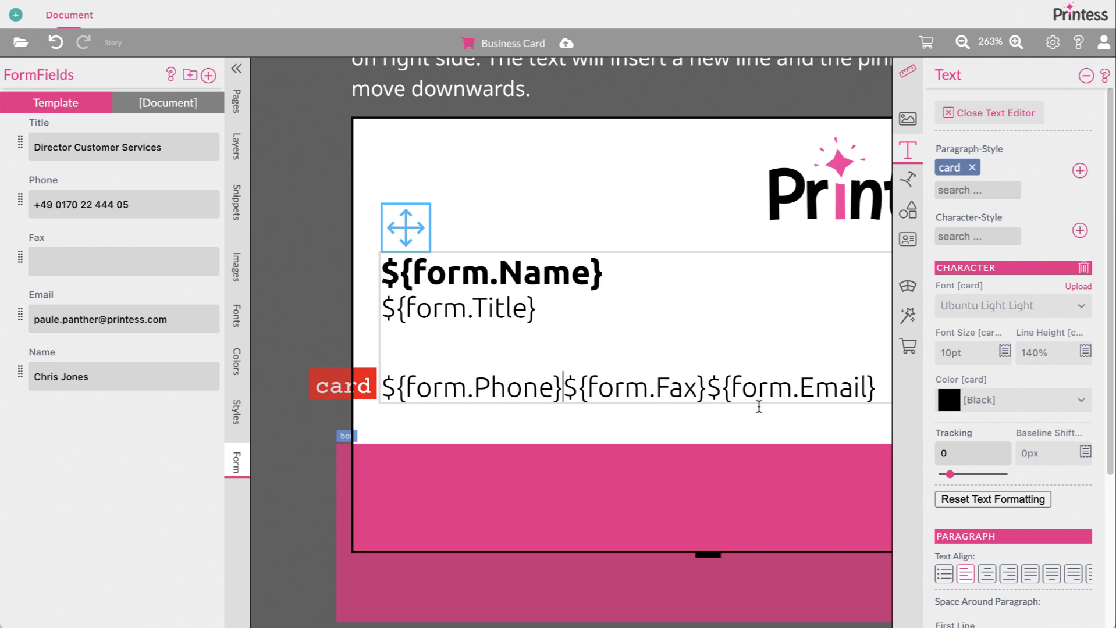
pyautogui.click(406, 228)
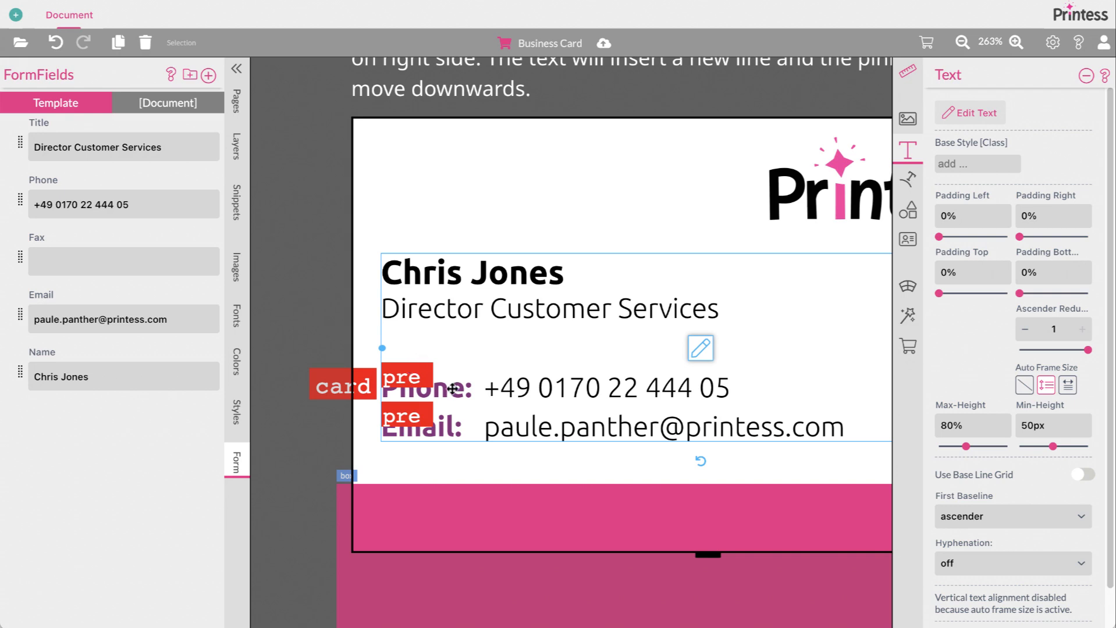
# Open the Fax form field's settings and examine its Text Before and Text After entries
pyautogui.click(19, 256)
pyautogui.click(28, 270)
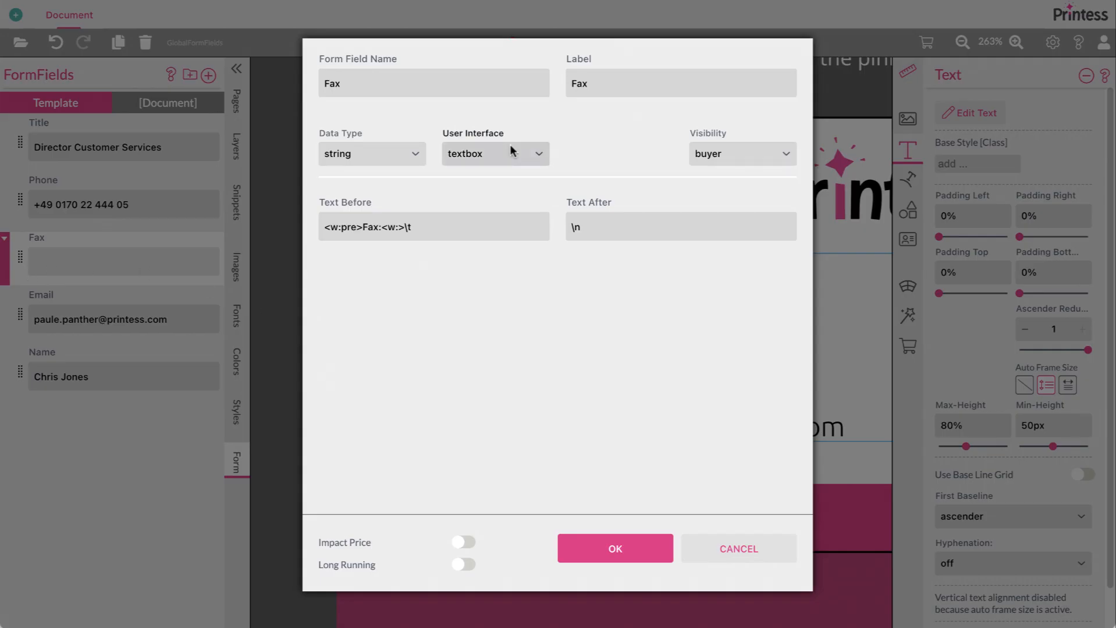
pyautogui.click(461, 230)
pyautogui.click(618, 229)
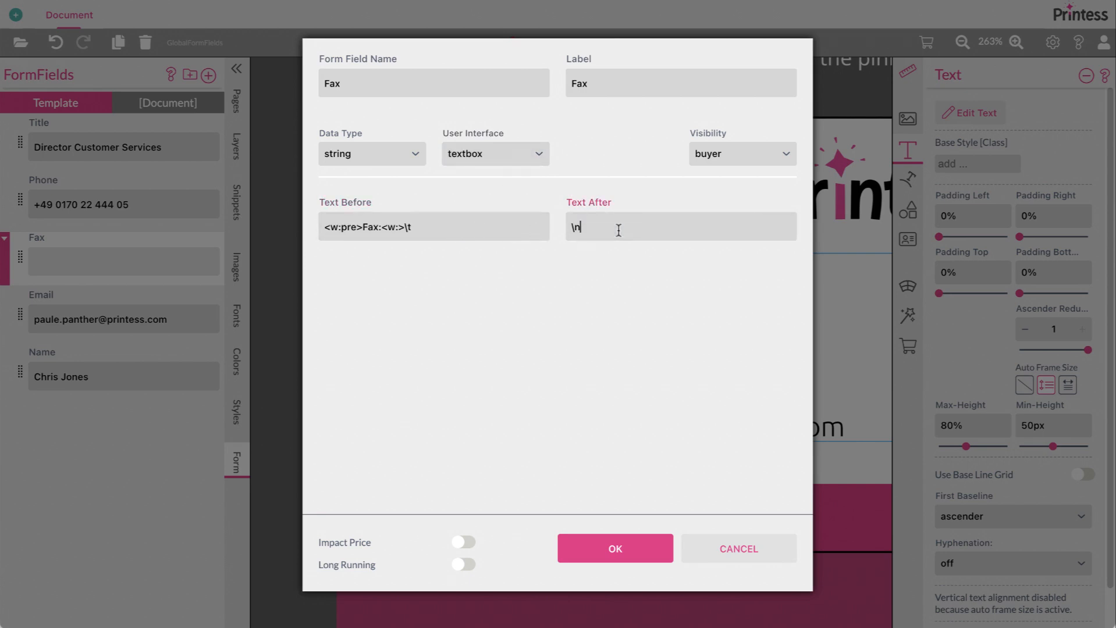
pyautogui.click(489, 234)
pyautogui.moveTo(613, 229); pyautogui.dragTo(568, 227)
pyautogui.click(597, 230)
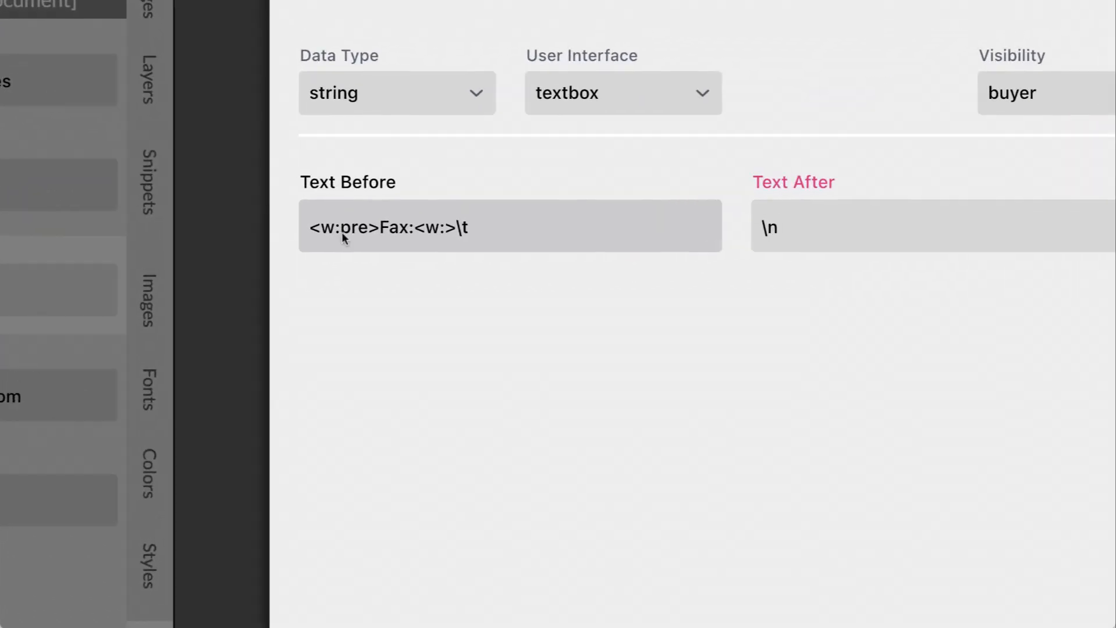
# Examine each part of the Fax field's Text Before markup, from the style tag to the tab code, and accept the settings
pyautogui.moveTo(308, 227); pyautogui.dragTo(476, 227)
pyautogui.click(341, 227)
pyautogui.click(386, 227)
pyautogui.click(414, 228)
pyautogui.click(457, 227)
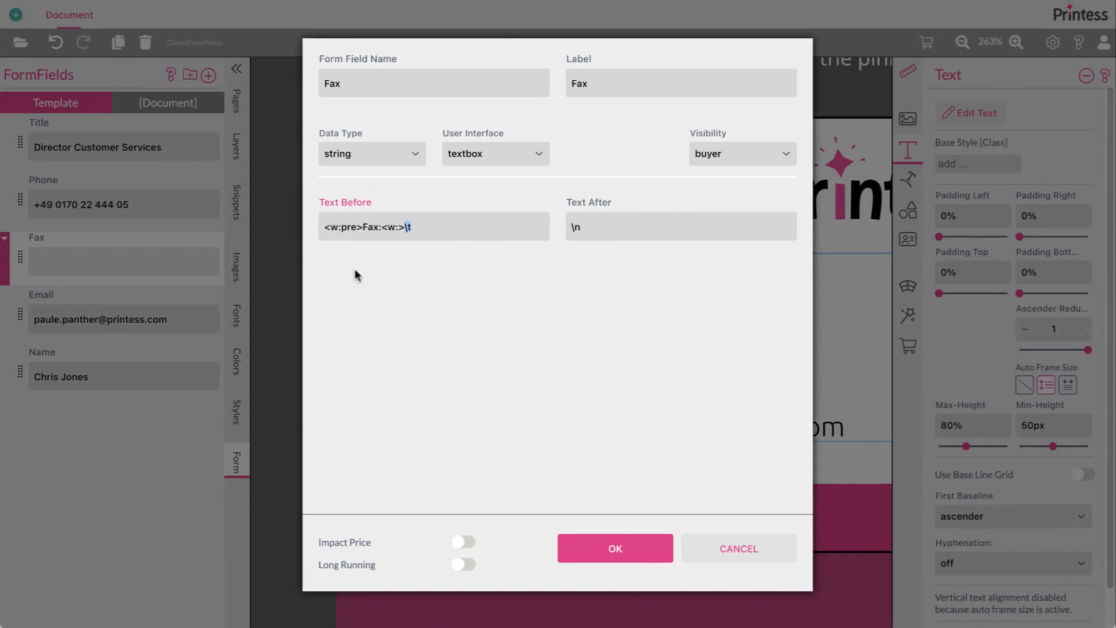
pyautogui.click(614, 547)
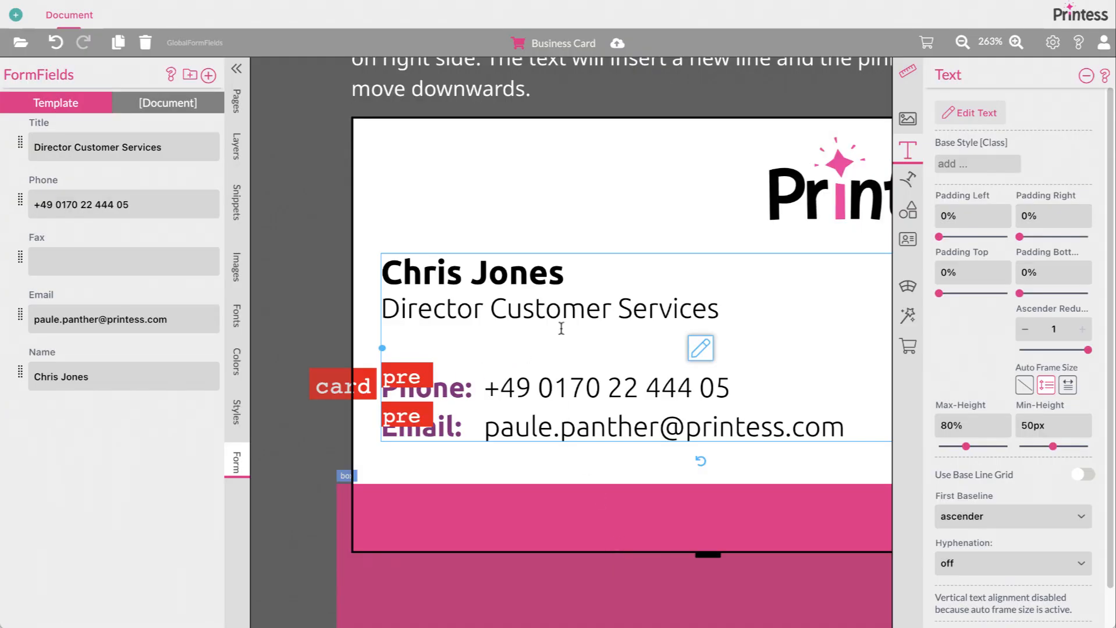
# Fill the Fax field with "sdsdsd" and turn off Show Styles
pyautogui.click(123, 256)
pyautogui.write('sdsdsd')
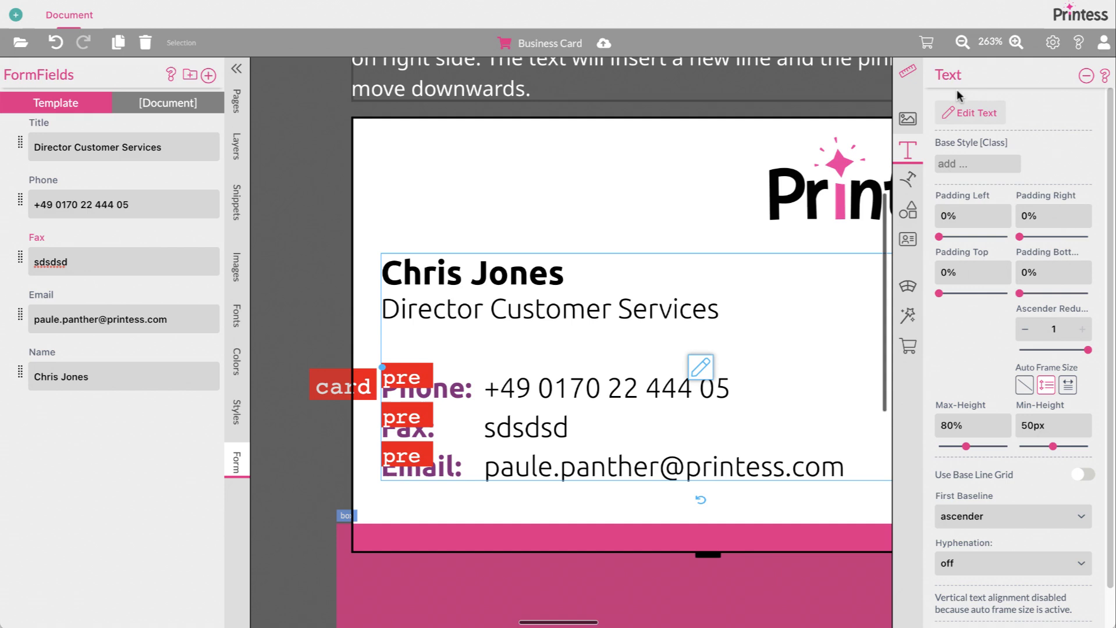
pyautogui.click(1053, 43)
pyautogui.click(974, 150)
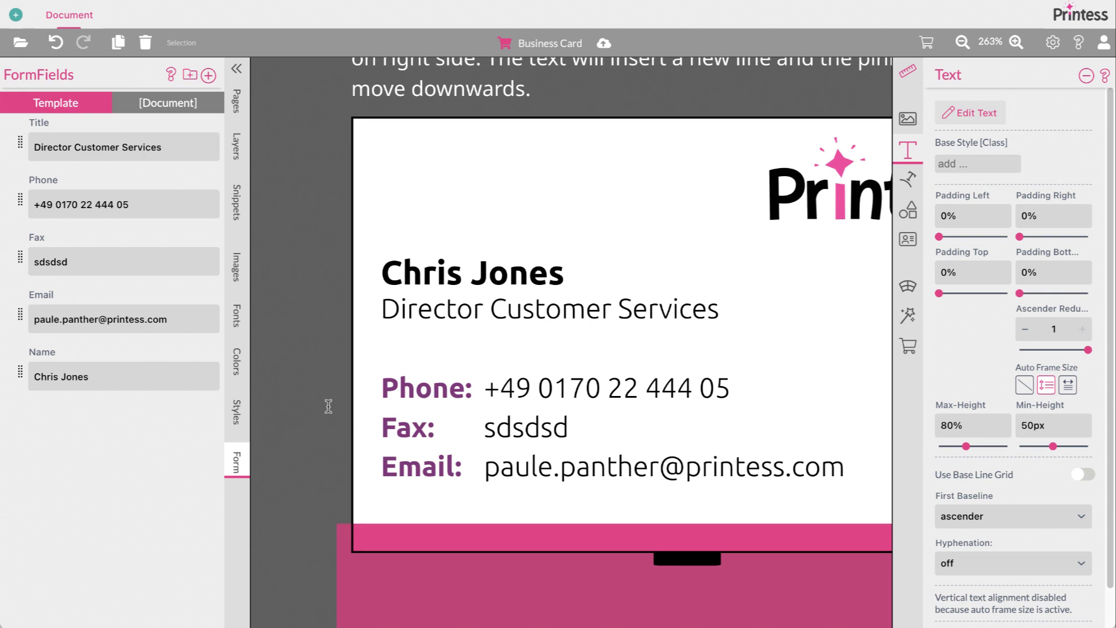
# Display the document-level styles in a wider side panel and examine the font definition of the .pre style
pyautogui.click(236, 411)
pyautogui.click(185, 100)
pyautogui.moveTo(251, 190); pyautogui.dragTo(289, 192)
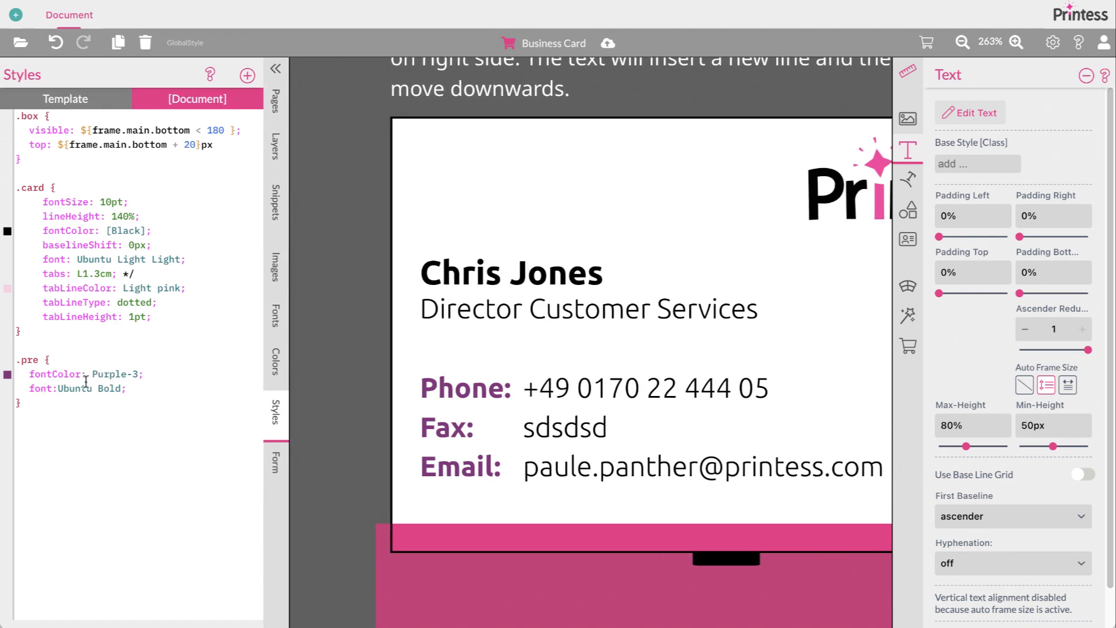
pyautogui.moveTo(52, 388); pyautogui.dragTo(120, 388)
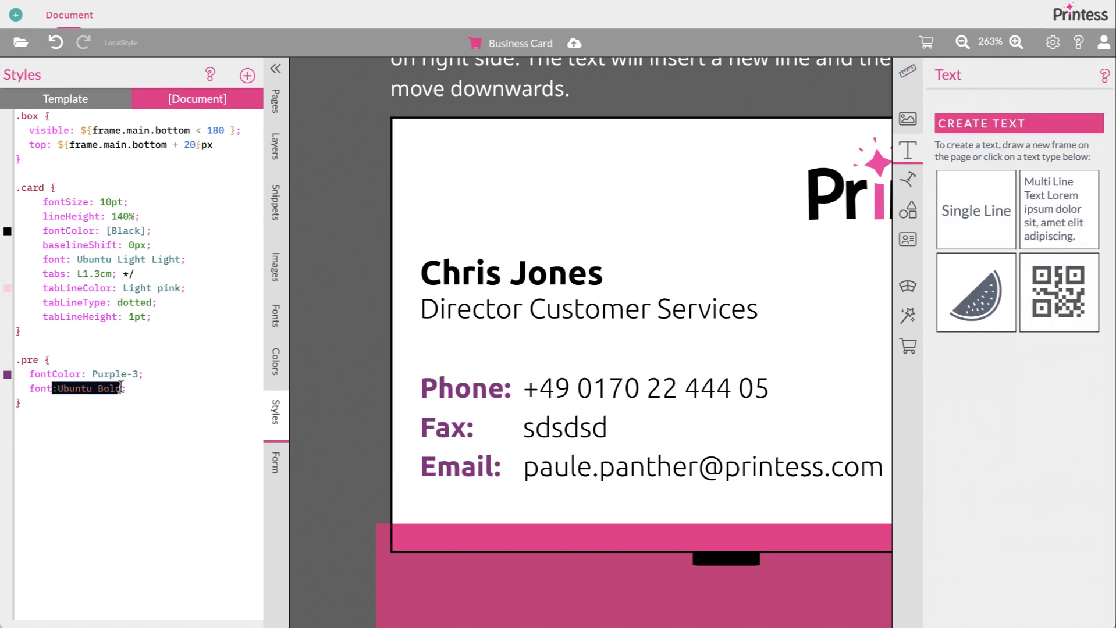
# Replace the font in the document-level .pre style with Noto Sans
pyautogui.press('BackSpace')
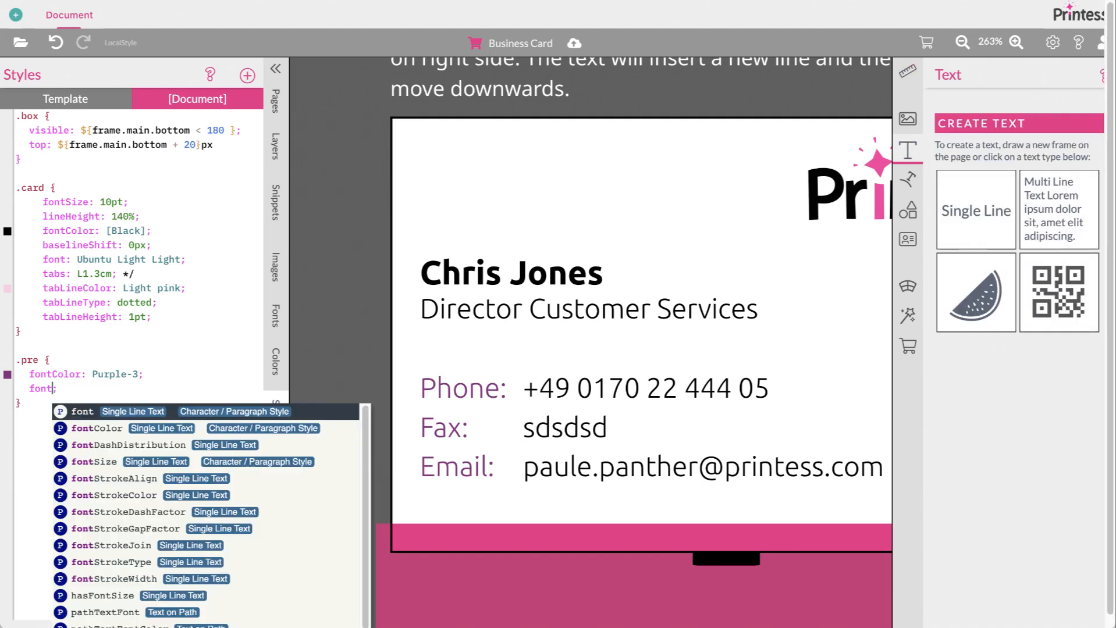
pyautogui.write(':')
pyautogui.press('Down')
pyautogui.press('Down')
pyautogui.press('Down')
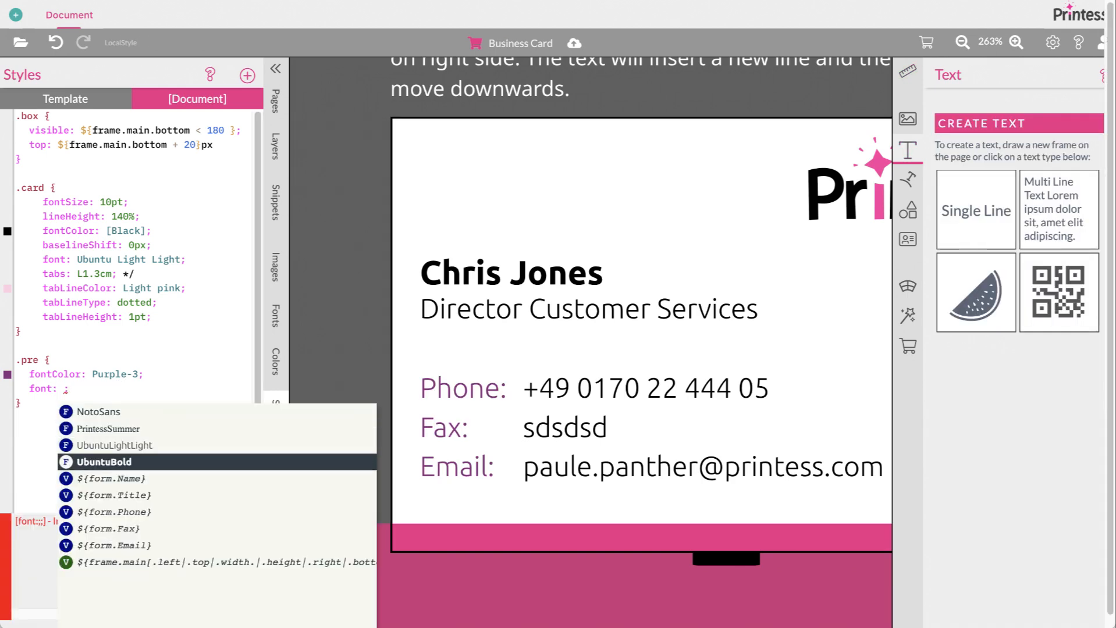
pyautogui.press('Up')
pyautogui.press('Up')
pyautogui.press('Up')
pyautogui.press('Return')
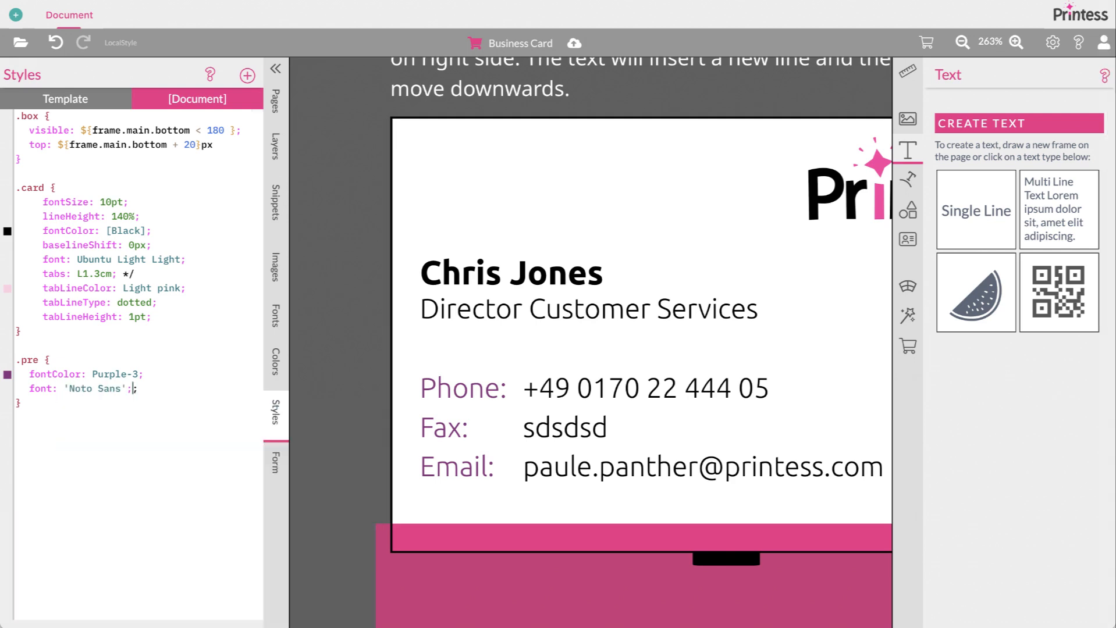
pyautogui.press('Right')
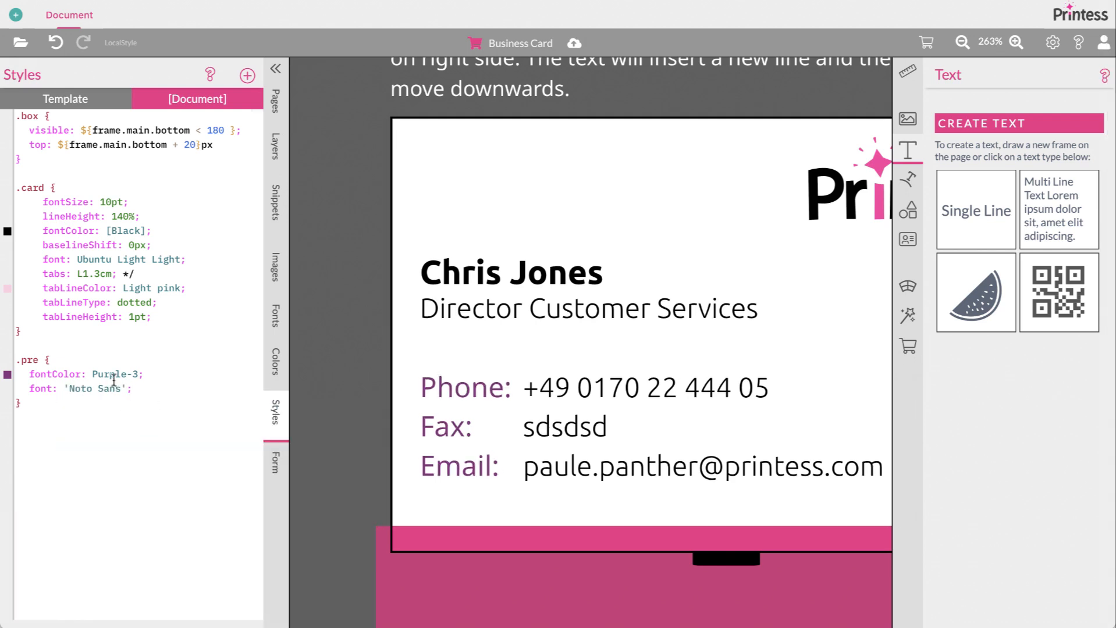
# Remove the fontColor value of the .pre style and choose Purple-3 for it again
pyautogui.moveTo(81, 374); pyautogui.dragTo(138, 374)
pyautogui.press('BackSpace')
pyautogui.write(':')
pyautogui.press('Down')
pyautogui.press('Down')
pyautogui.press('Down')
pyautogui.press('Down')
pyautogui.press('Down')
pyautogui.press('Down')
pyautogui.press('Down')
pyautogui.press('Down')
pyautogui.press('Down')
pyautogui.press('Down')
pyautogui.press('Down')
pyautogui.press('Down')
pyautogui.press('Down')
pyautogui.press('Return')
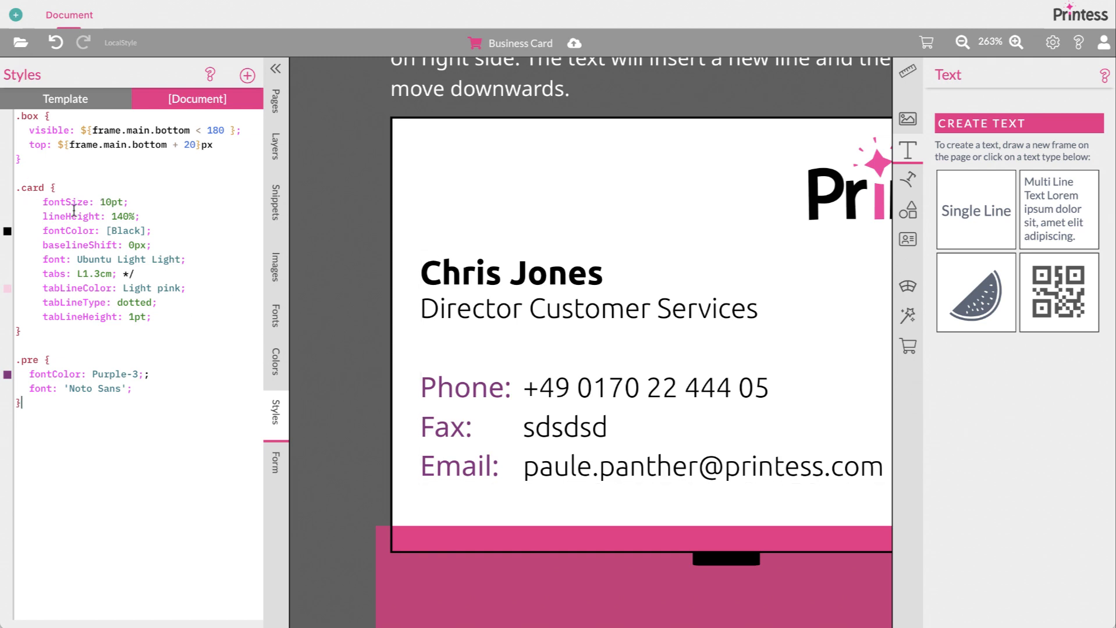
# Try a tab stop of L2.3cm in the .card style and put it back to L1.3cm
pyautogui.click(88, 273)
pyautogui.press('BackSpace')
pyautogui.write('2')
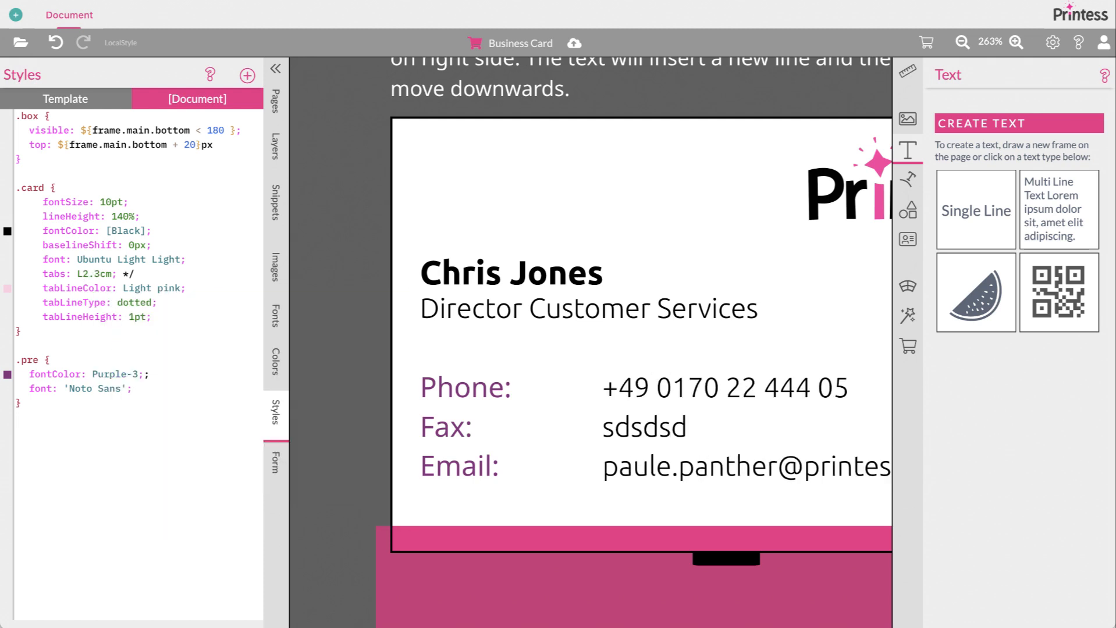
pyautogui.press('BackSpace')
pyautogui.write('1')
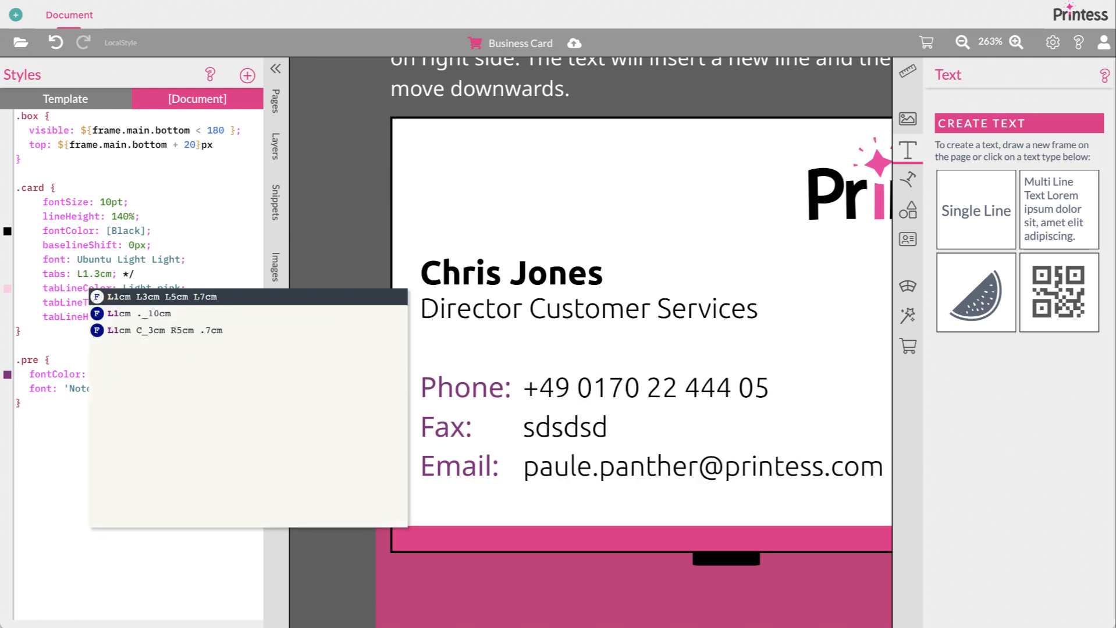
pyautogui.click(65, 263)
pyautogui.click(64, 291)
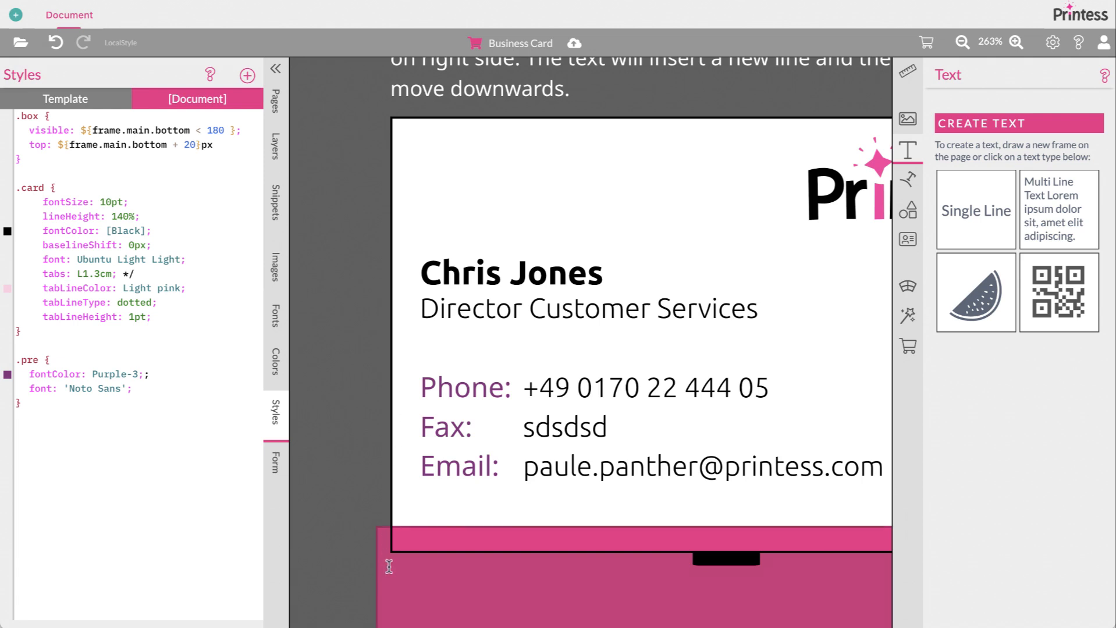
# Select the pink box on the card and clear the Fax value in the template-level form fields
pyautogui.click(358, 490)
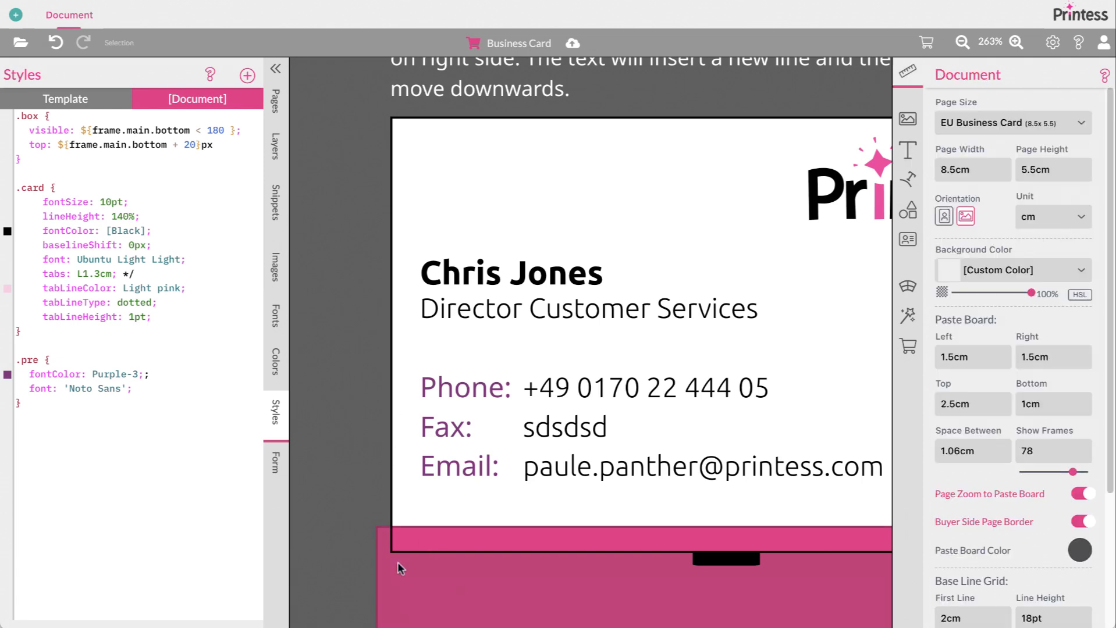
pyautogui.click(392, 554)
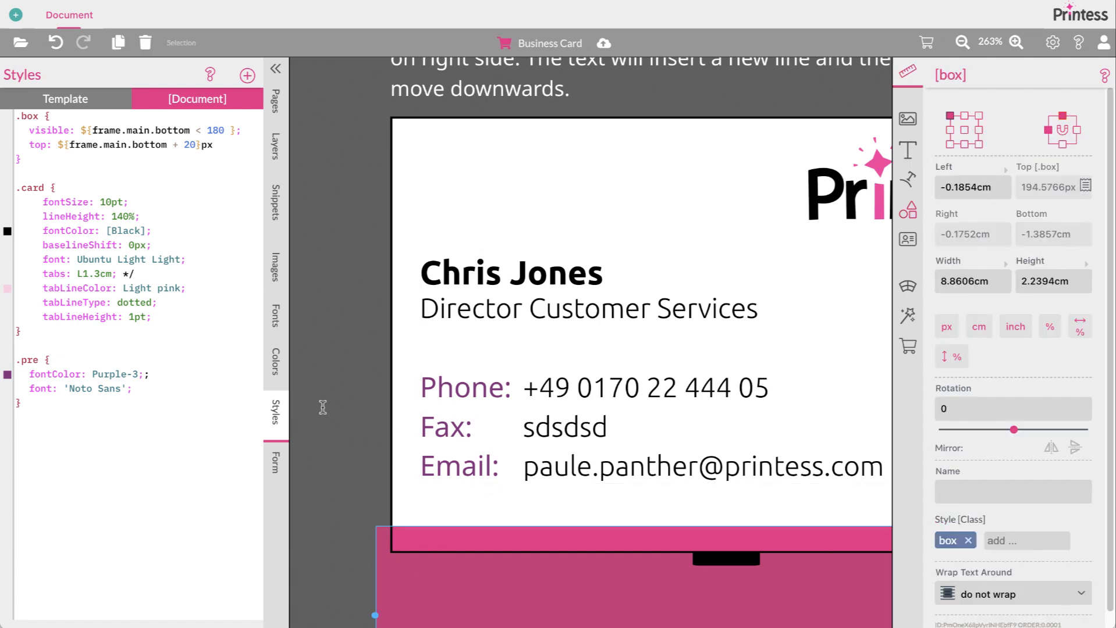
pyautogui.click(275, 463)
pyautogui.click(104, 103)
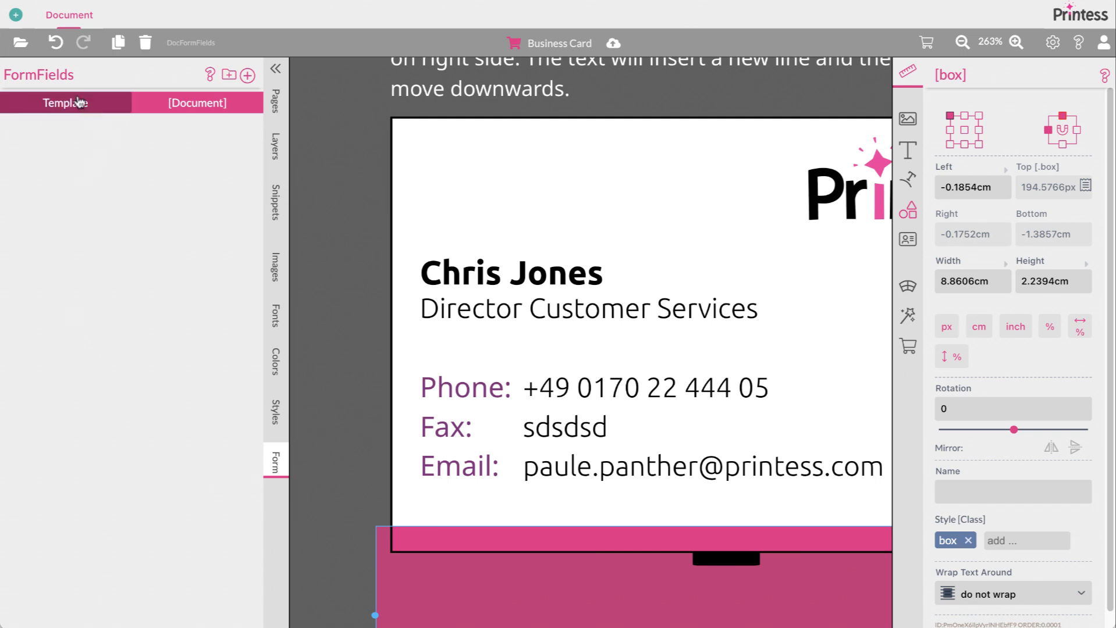
pyautogui.click(148, 265)
pyautogui.press('BackSpace')
pyautogui.press('BackSpace')
pyautogui.press('BackSpace')
pyautogui.press('BackSpace')
pyautogui.press('BackSpace')
pyautogui.press('BackSpace')
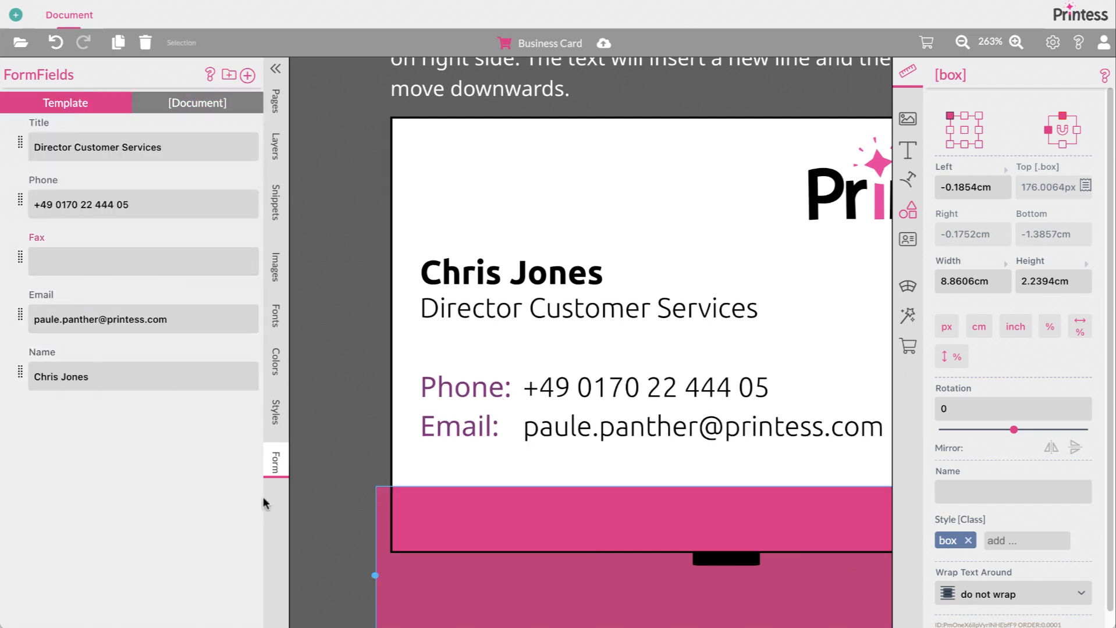
# Return to the document-level styles, turn on Show Styles and select the pink box
pyautogui.click(276, 410)
pyautogui.click(215, 103)
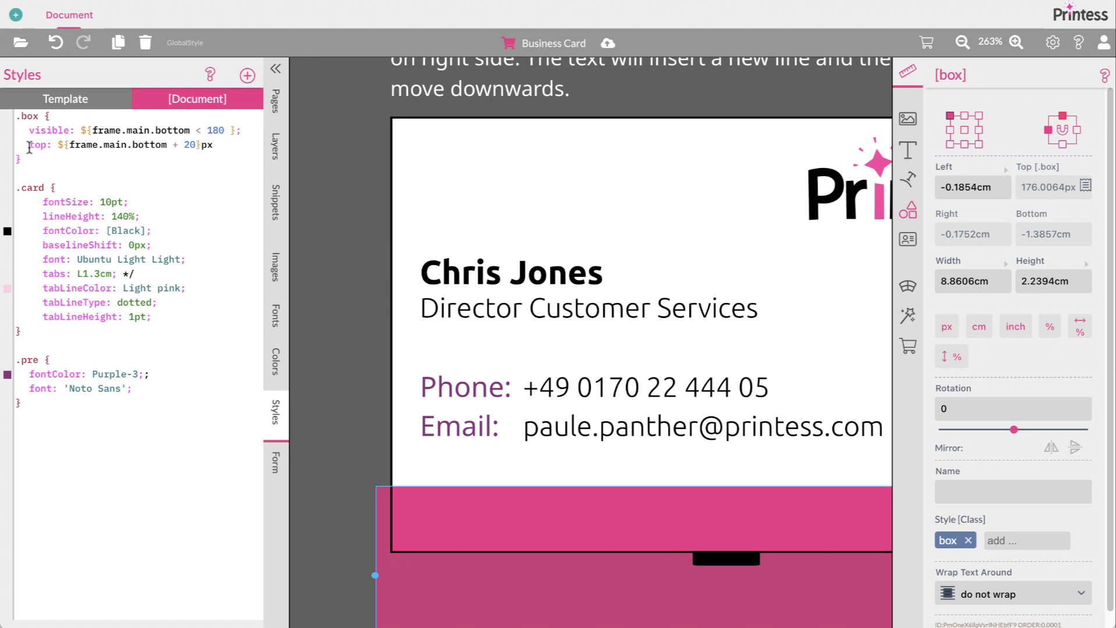
pyautogui.click(1050, 41)
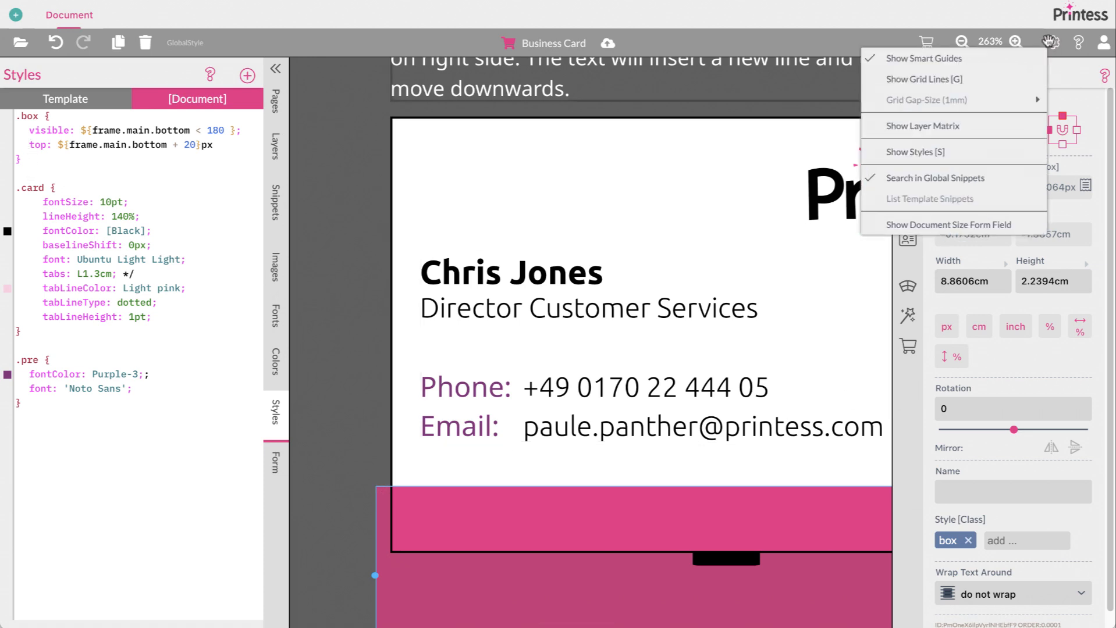
pyautogui.click(957, 149)
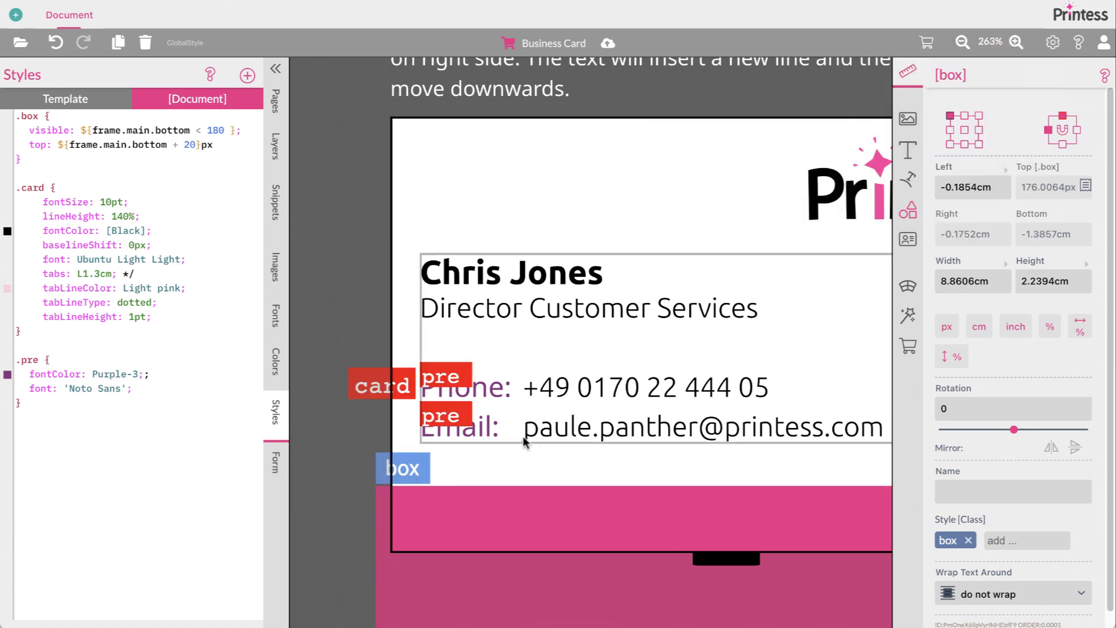
pyautogui.click(426, 519)
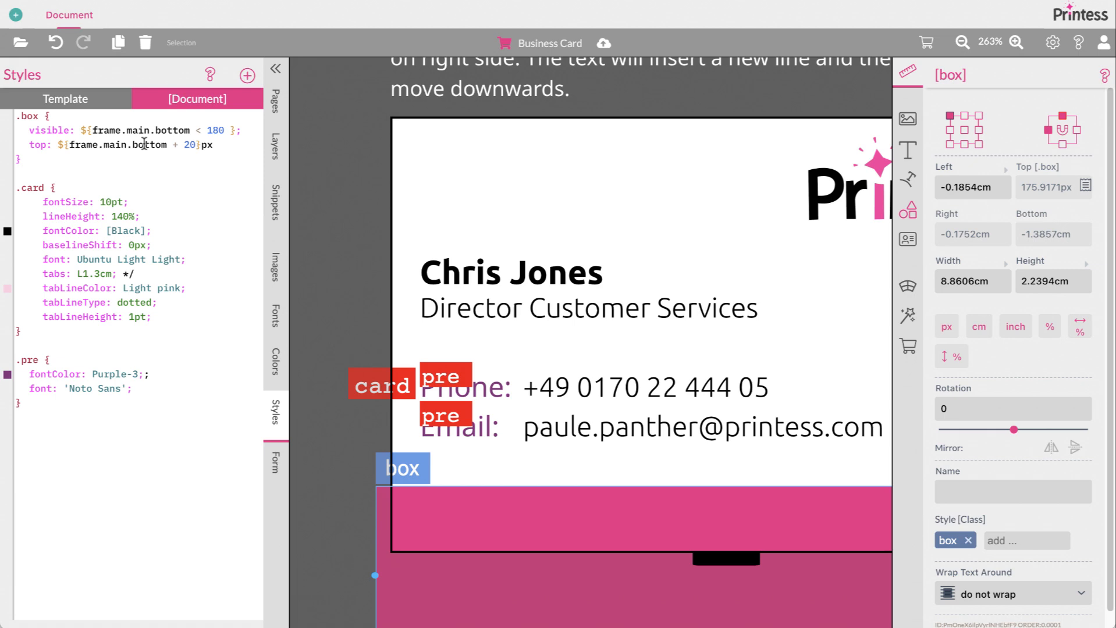
# Select the card's text frame and examine its Name property
pyautogui.click(530, 344)
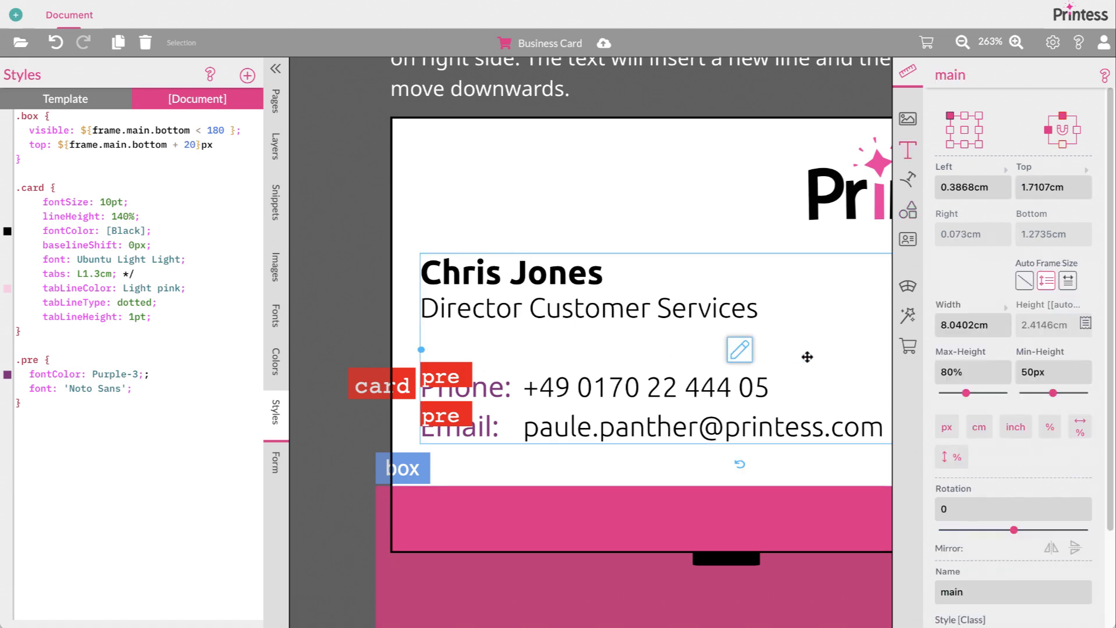
pyautogui.scroll(-3, 967, 349)
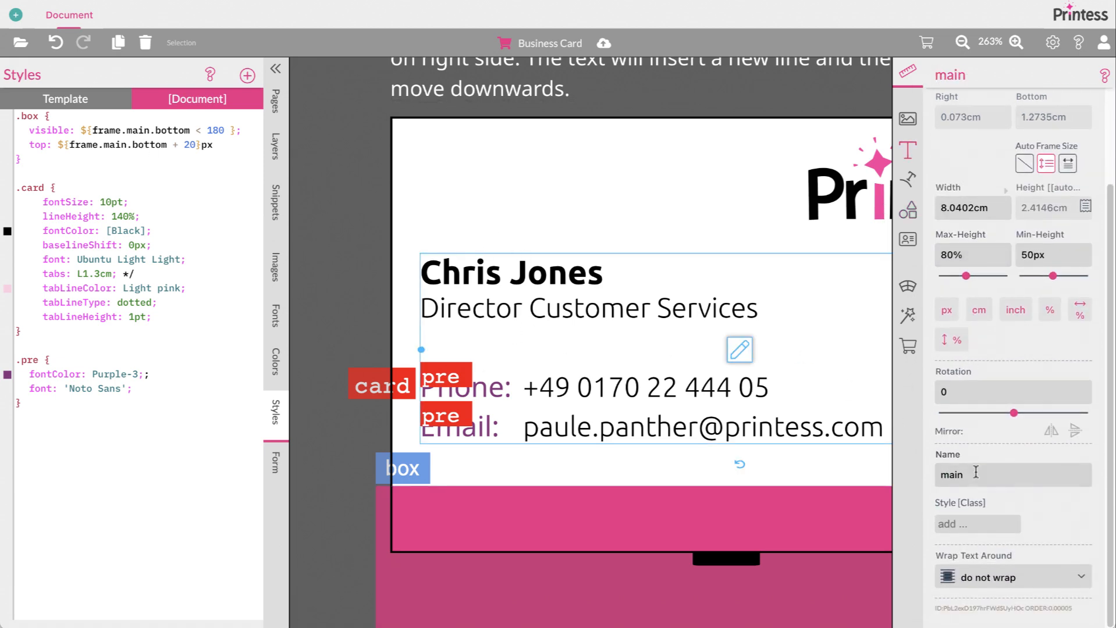
pyautogui.click(973, 473)
# Insert three blank lines below the title placeholder in the main text frame, remove them again and leave text editing
pyautogui.click(739, 350)
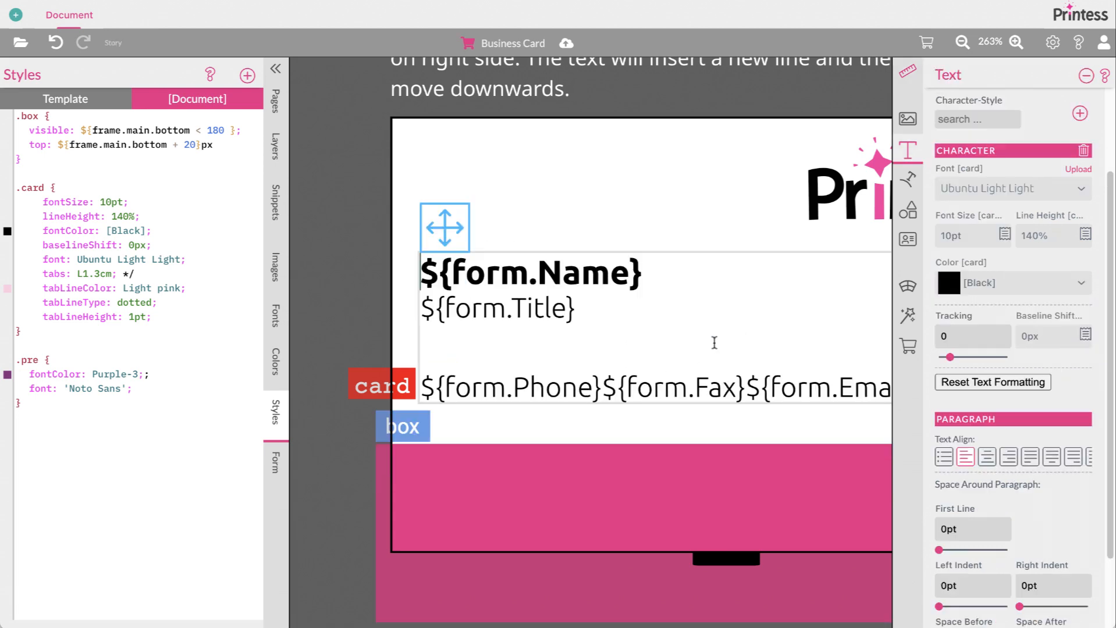
pyautogui.click(710, 314)
pyautogui.press('Return')
pyautogui.press('Return')
pyautogui.press('Return')
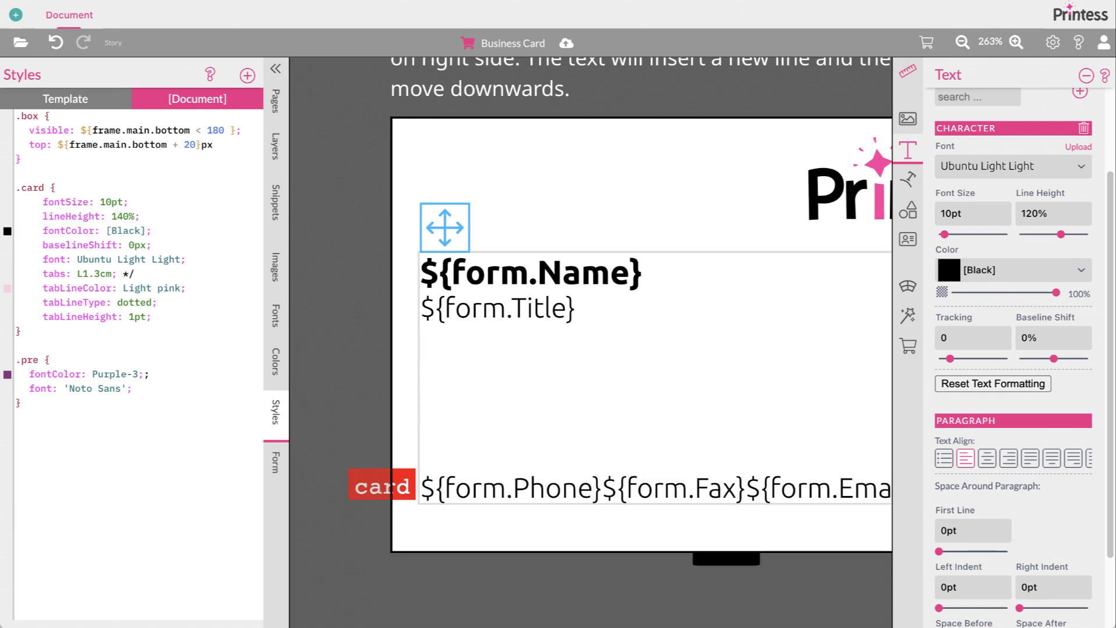
pyautogui.press('BackSpace')
pyautogui.press('BackSpace')
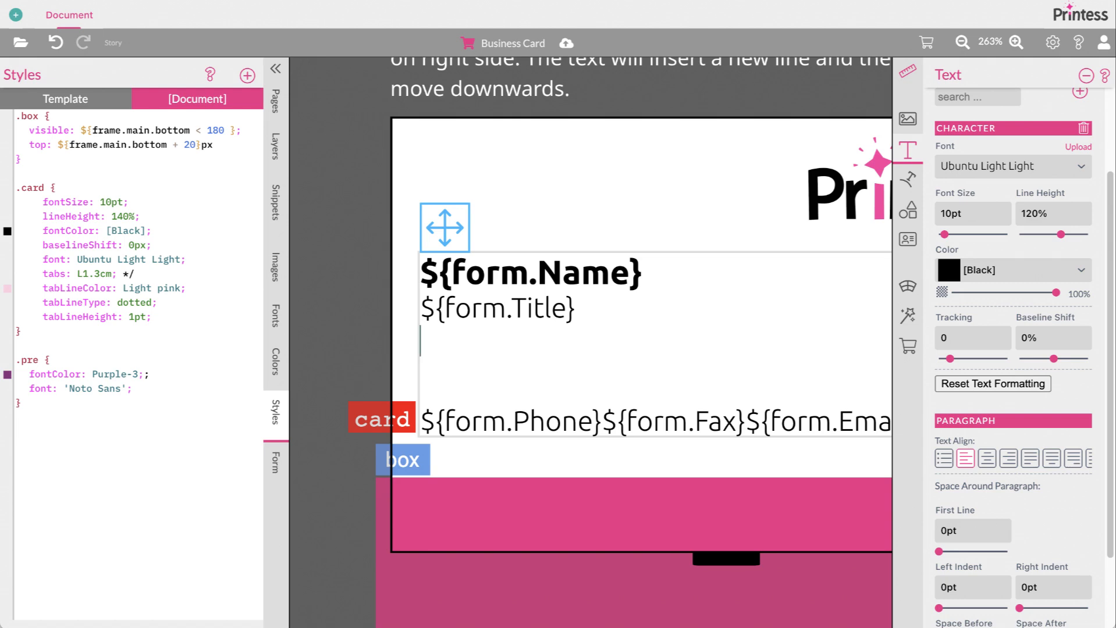
pyautogui.press('BackSpace')
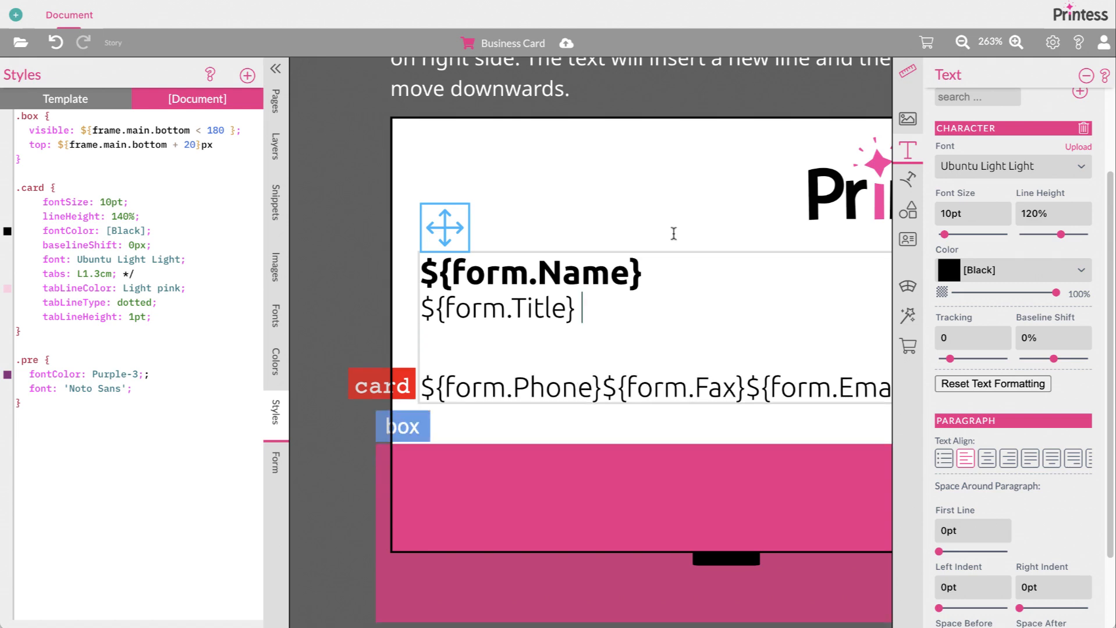
pyautogui.click(462, 216)
# Examine the position properties of the card's white background shape and of the main text frame
pyautogui.click(522, 281)
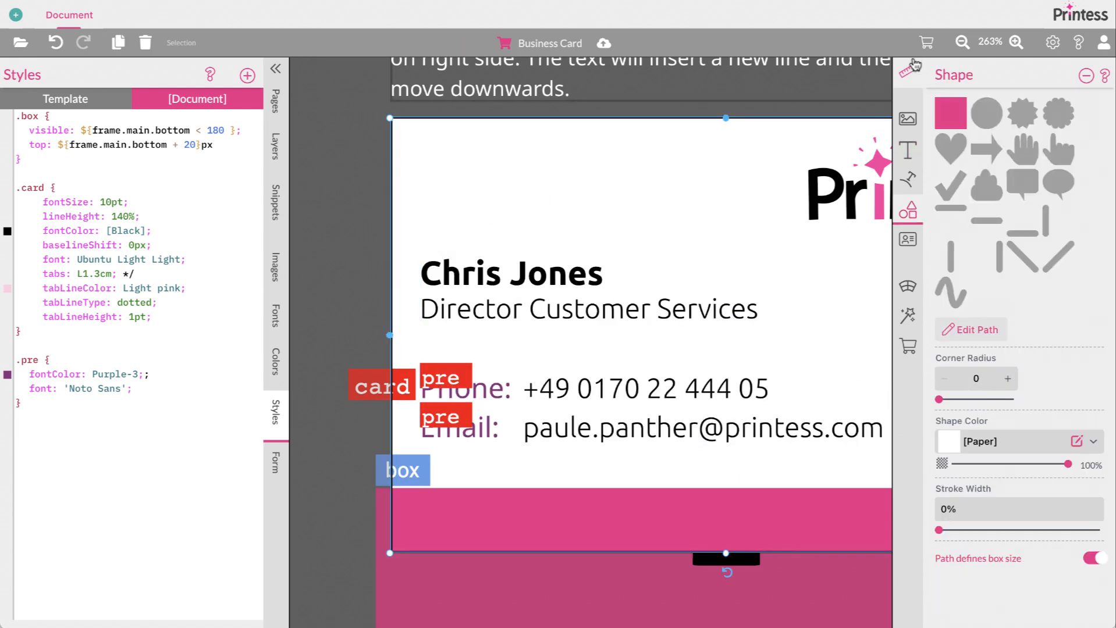
pyautogui.click(906, 71)
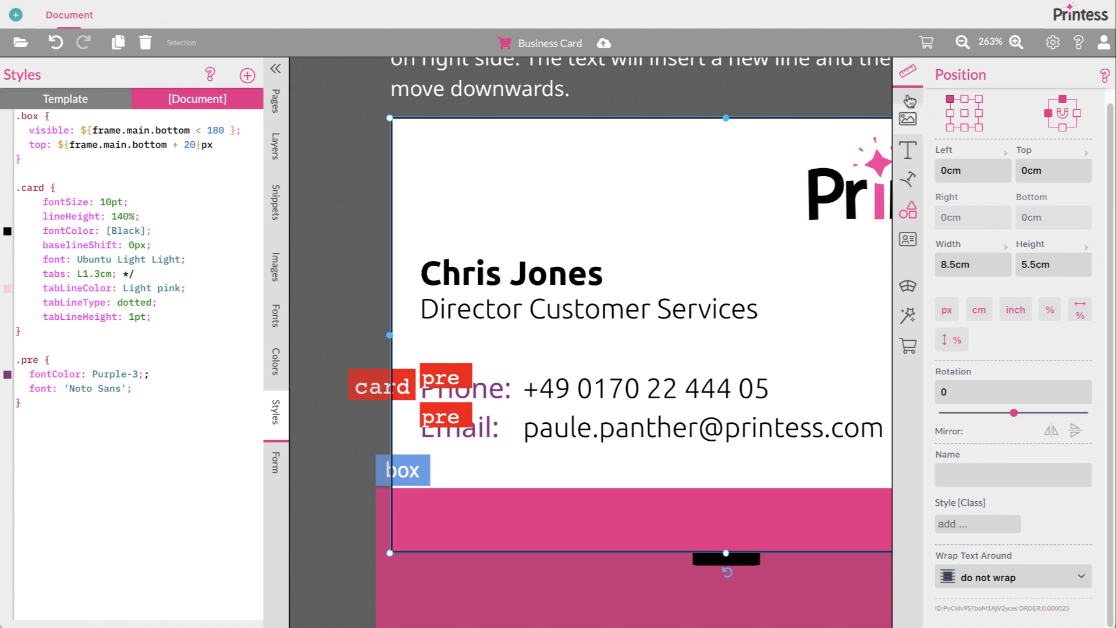
pyautogui.click(702, 367)
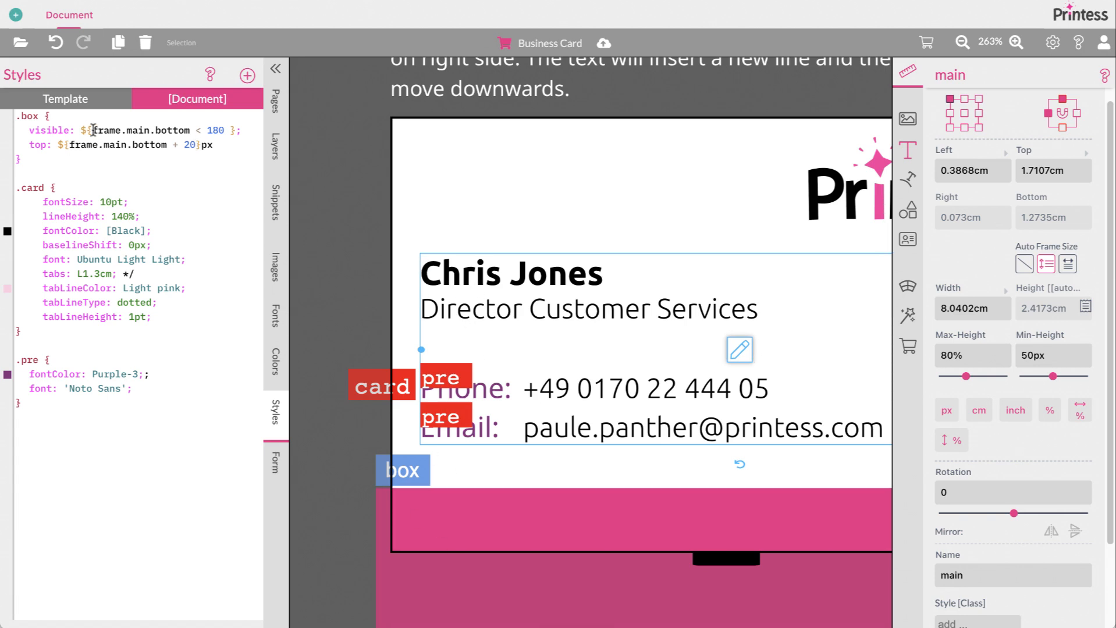
# Examine the visible rule in the .box style, from frame.main.bottom to the 180 limit, and check the pink box it controls
pyautogui.moveTo(94, 131); pyautogui.dragTo(190, 130)
pyautogui.click(191, 131)
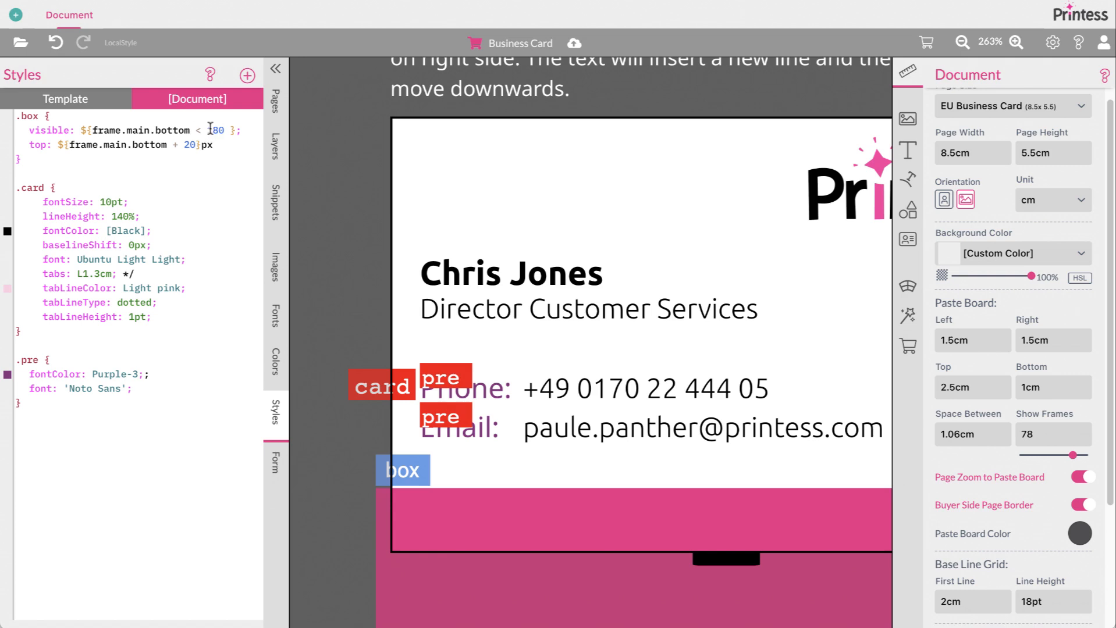
pyautogui.click(209, 131)
pyautogui.write('1')
pyautogui.click(448, 591)
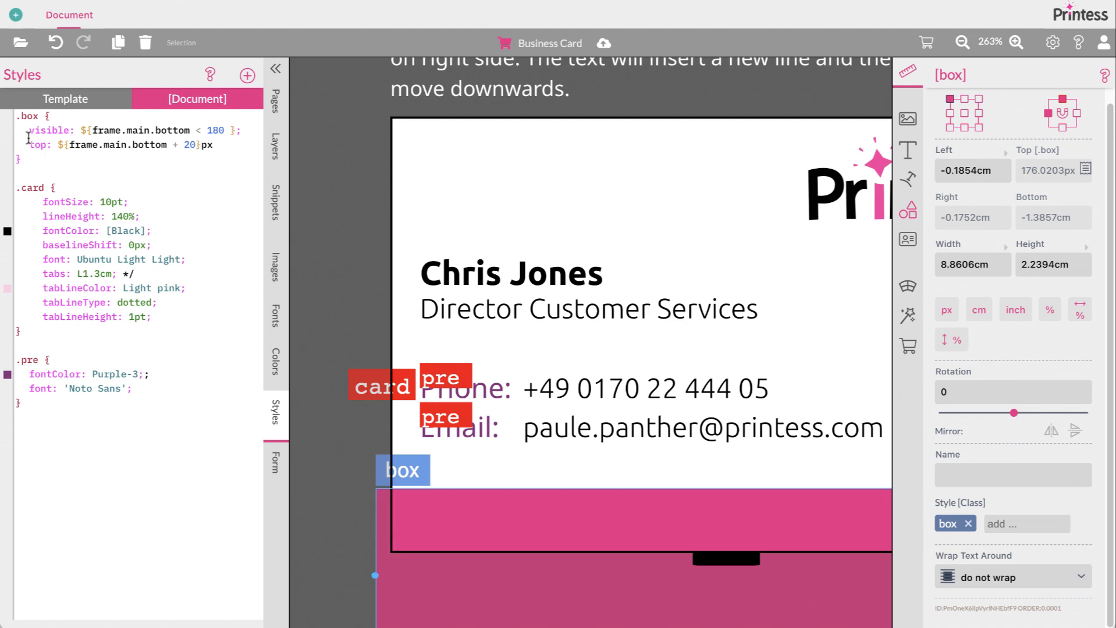
pyautogui.moveTo(30, 131); pyautogui.dragTo(62, 132)
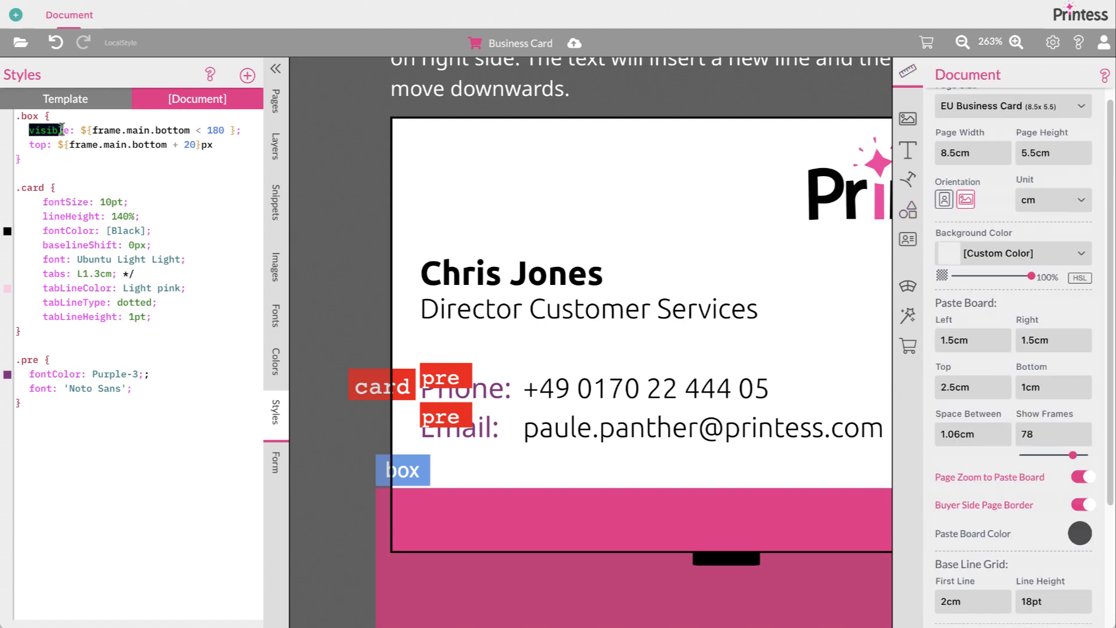
# Try cm as the unit of the top expression in the .box style
pyautogui.click(36, 145)
pyautogui.press('Right')
pyautogui.press('Right')
pyautogui.press('BackSpace')
pyautogui.press('BackSpace')
pyautogui.write('cm')
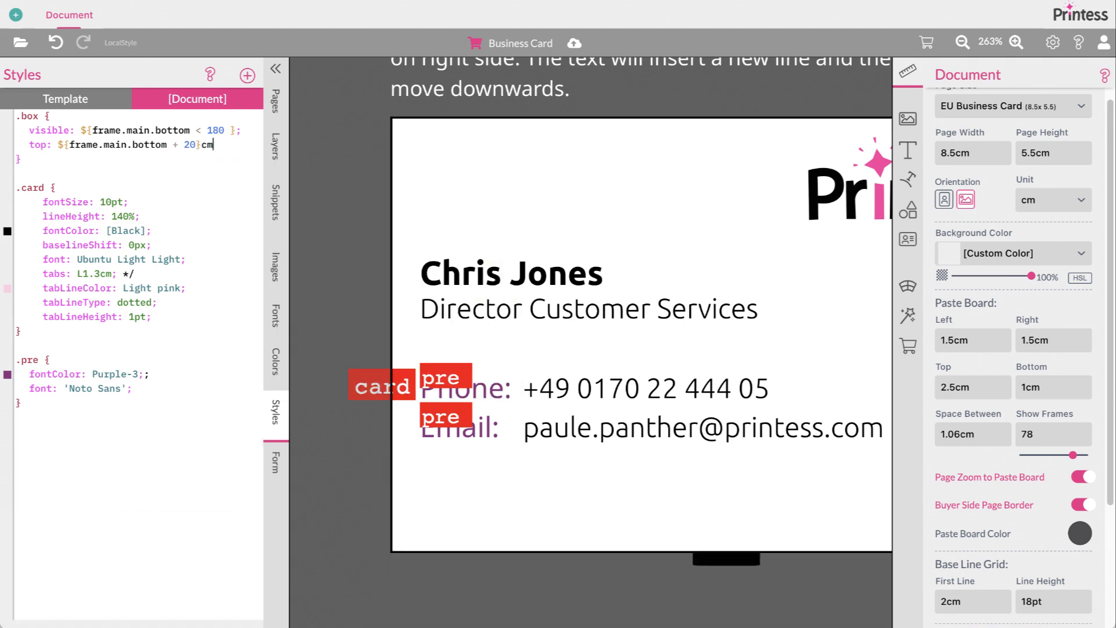
# Set the unit of the .box style's top expression back to px and end the line with a semicolon
pyautogui.press('BackSpace')
pyautogui.press('BackSpace')
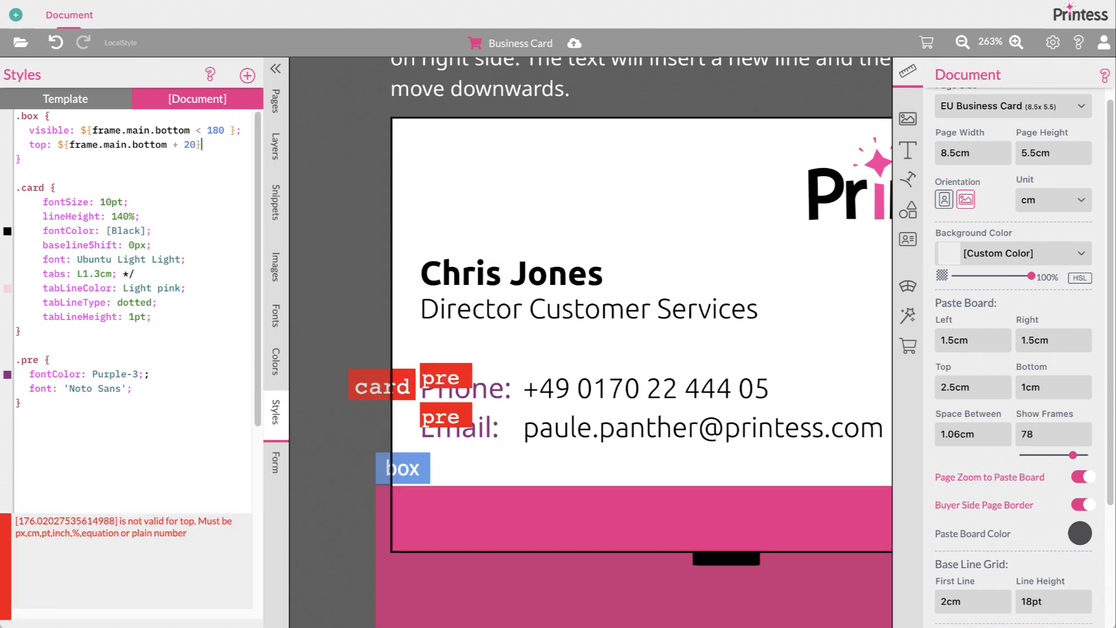
pyautogui.write('px')
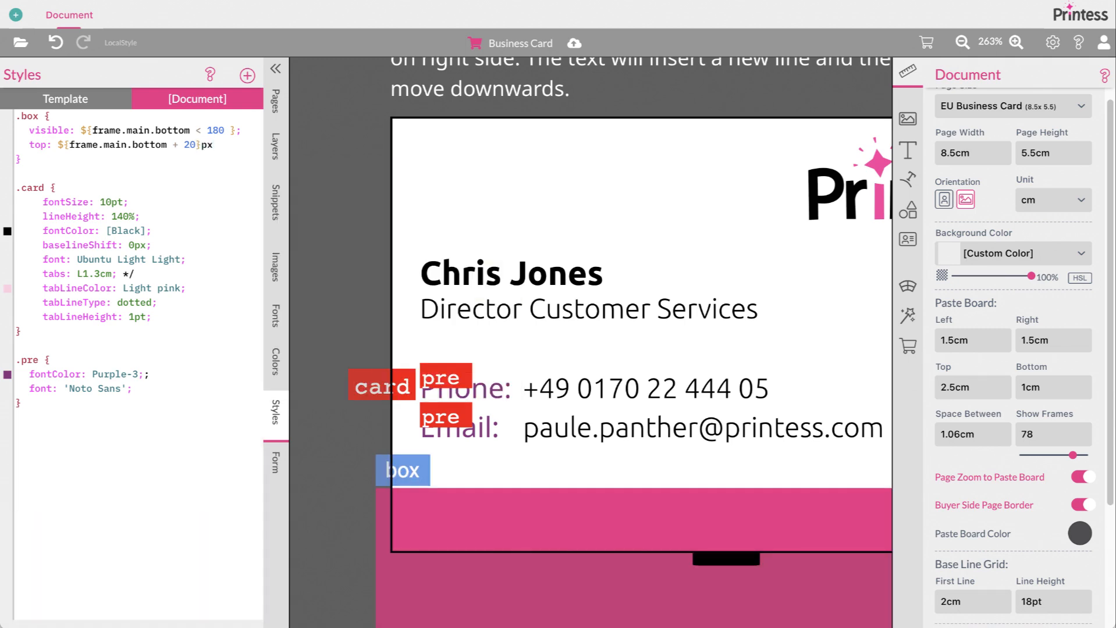
pyautogui.write(';')
# Add two line breaks above the Phone placeholder in the main text frame, delete them and close the text editor
pyautogui.click(585, 354)
pyautogui.click(742, 352)
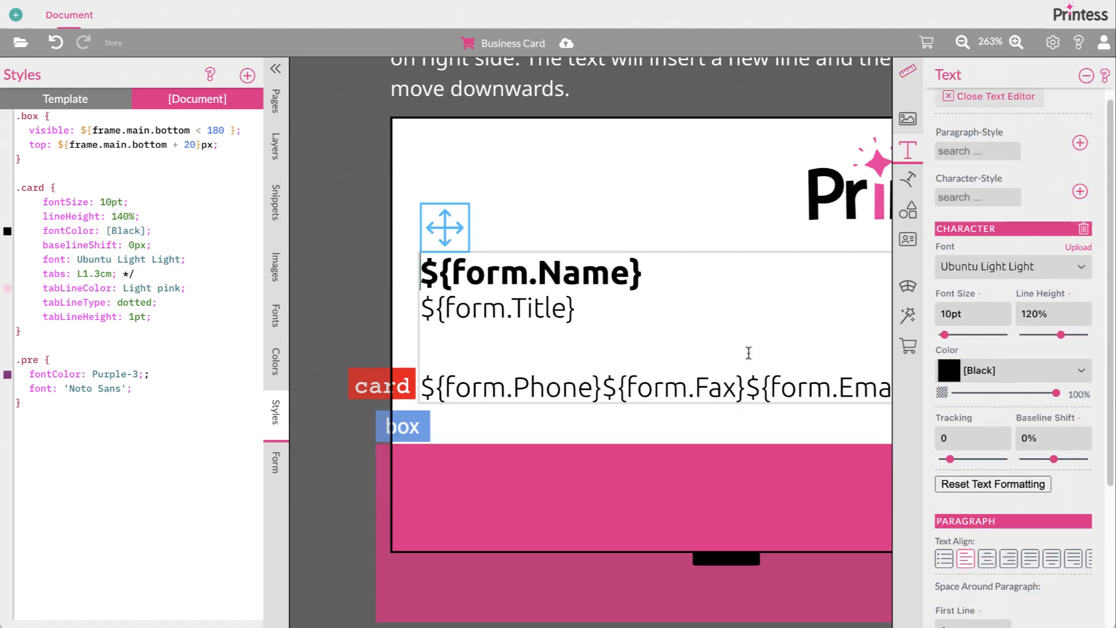
pyautogui.click(726, 332)
pyautogui.press('Return')
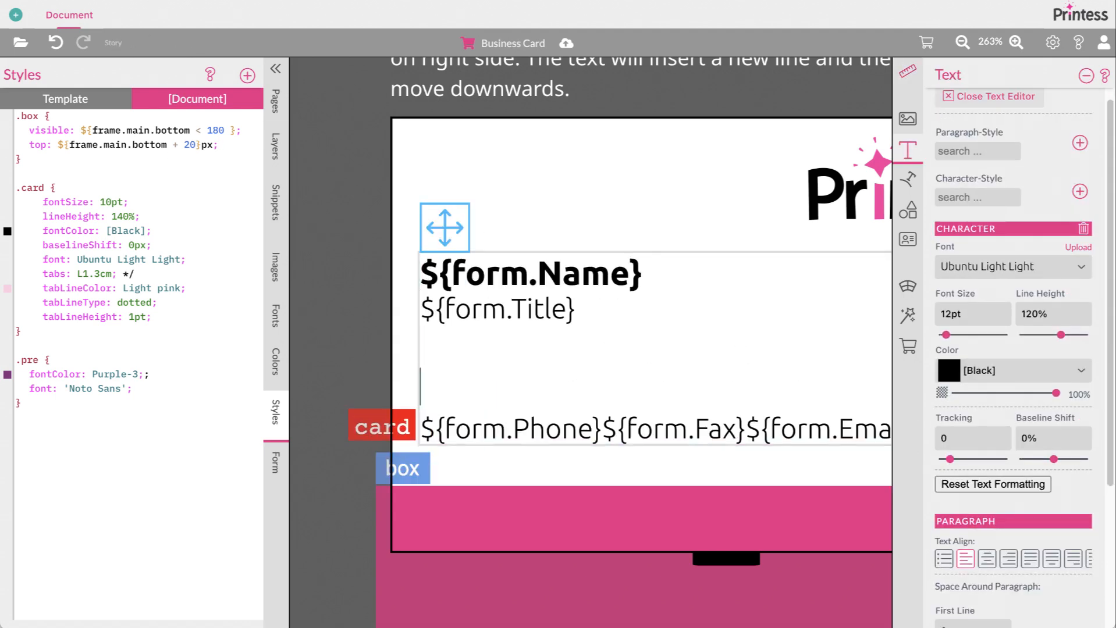
pyautogui.press('Return')
pyautogui.press('BackSpace')
pyautogui.press('BackSpace')
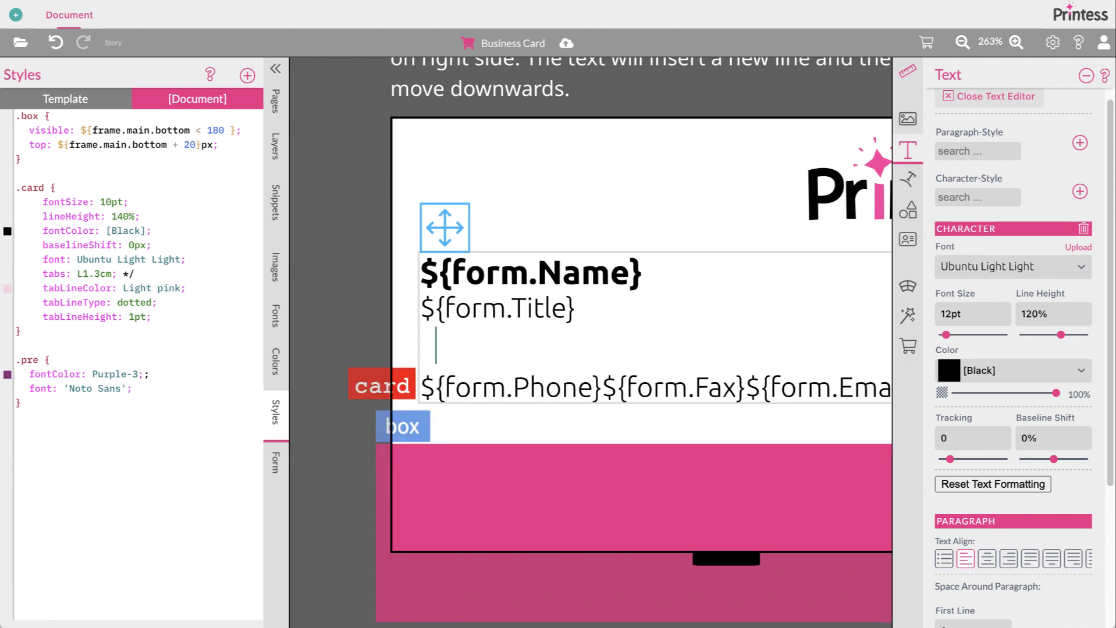
pyautogui.click(448, 213)
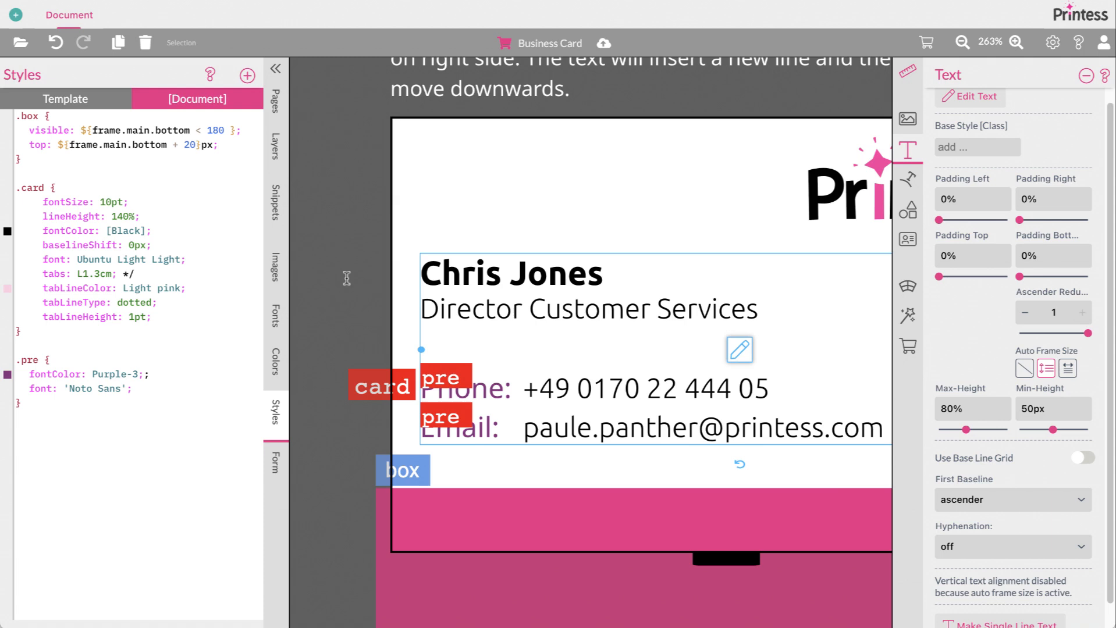
# Review the frame.main.bottom reference in the .box style's top expression and deselect everything on the page
pyautogui.click(110, 143)
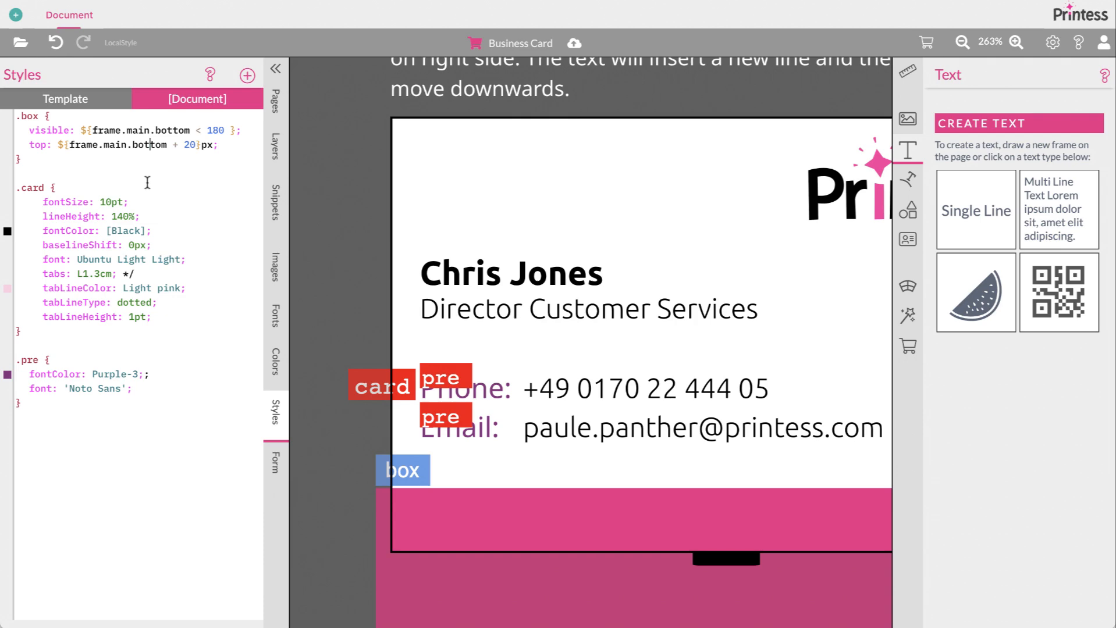
pyautogui.click(357, 241)
pyautogui.click(731, 231)
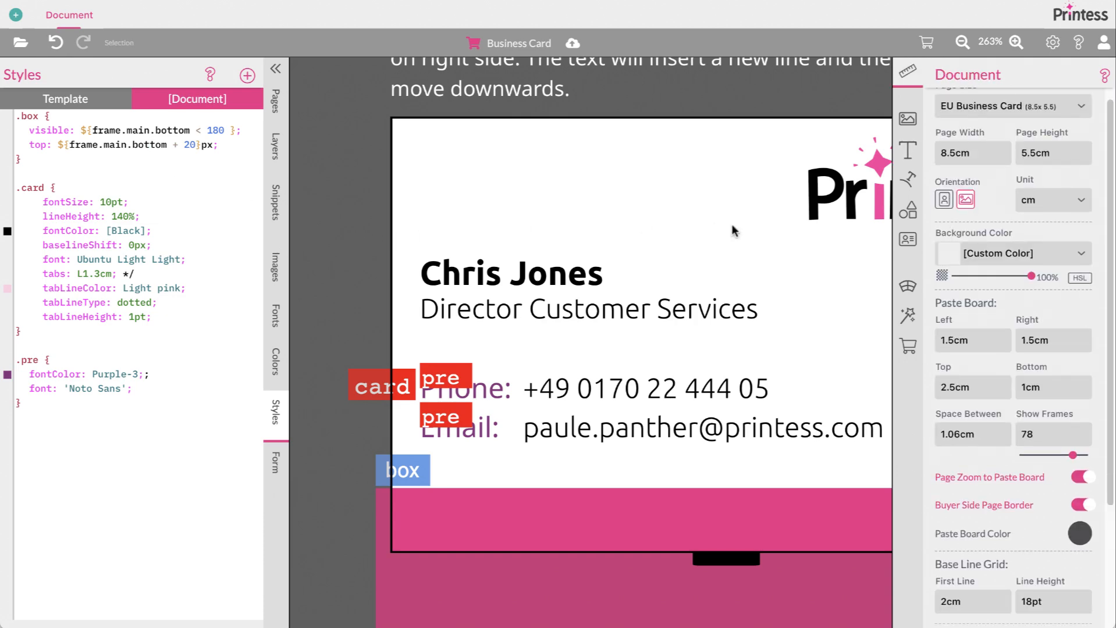